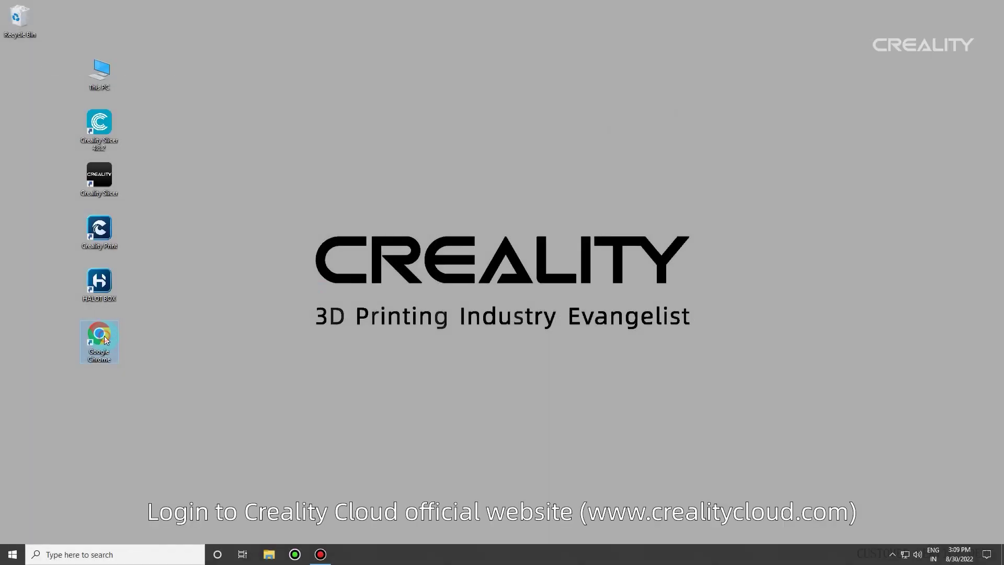
double_click(105, 336)
left_click(115, 26)
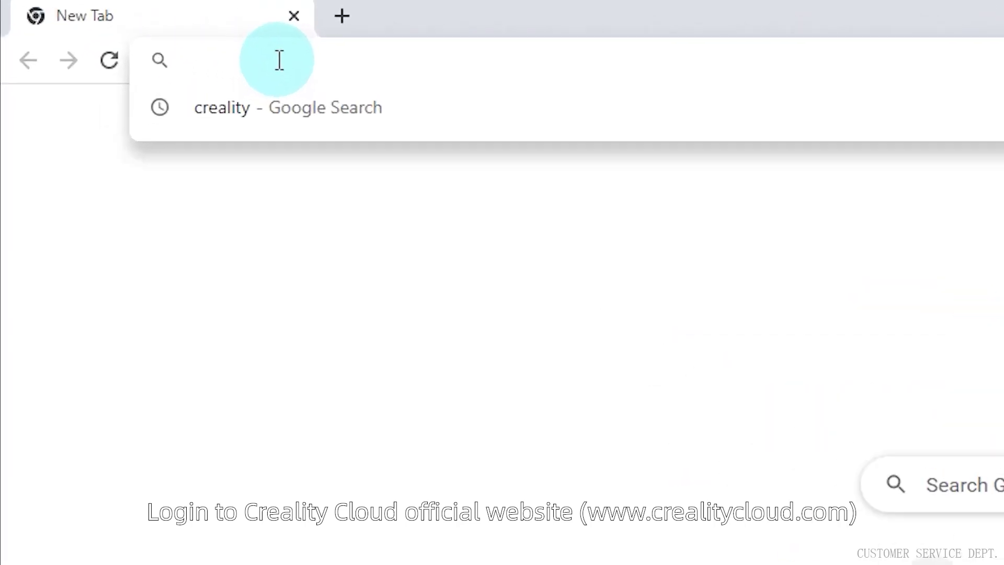
type("https://www.crealitycloud.com/")
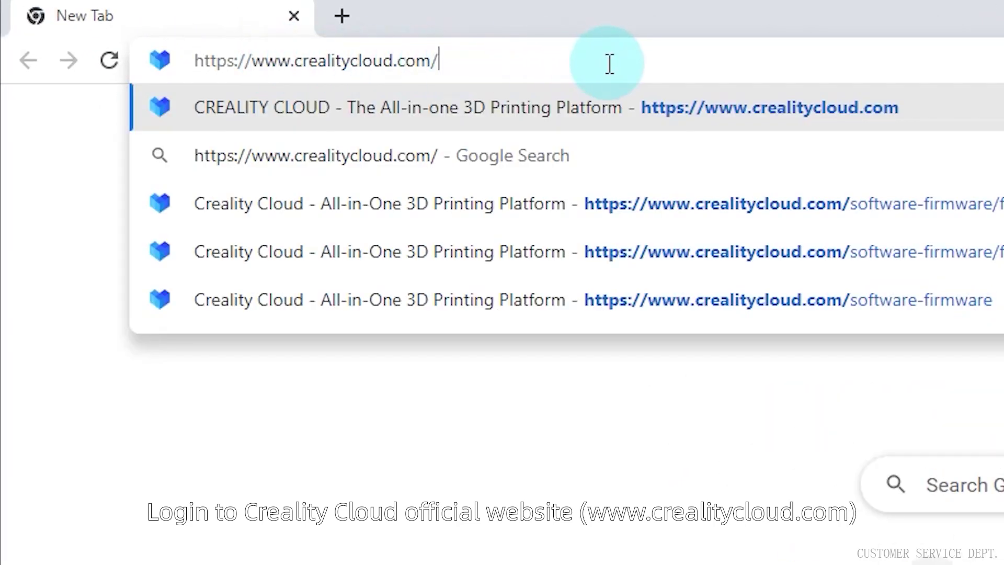
key("Return")
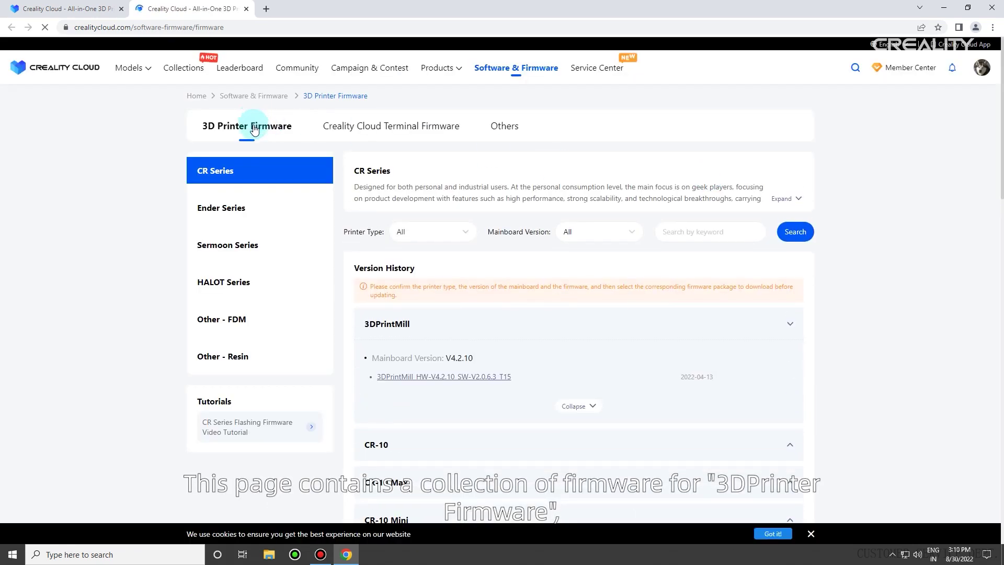
Browse the Terminal Firmware and Others sections, then show Ender Series under 3D Printer Firmware
left_click(369, 127)
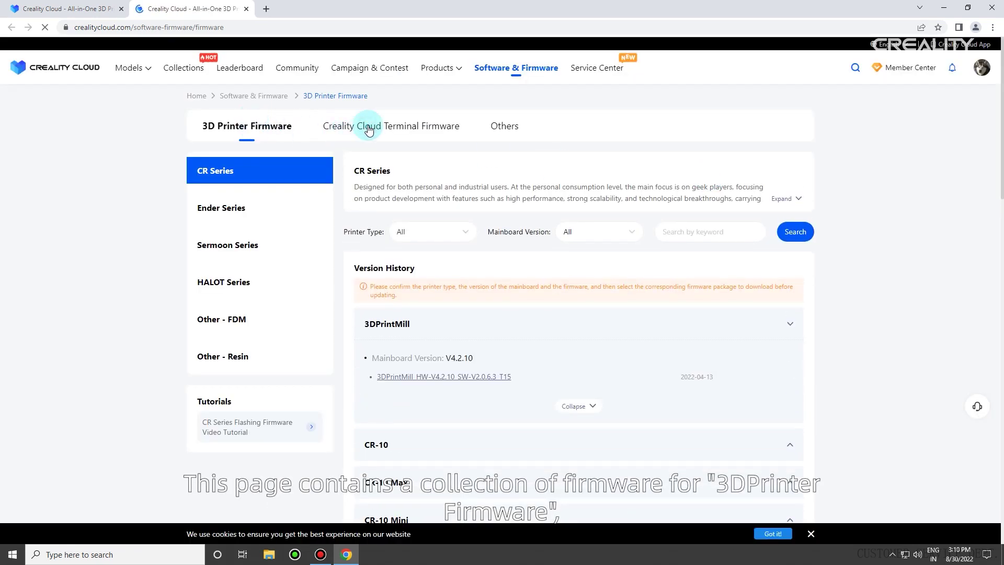
left_click(519, 128)
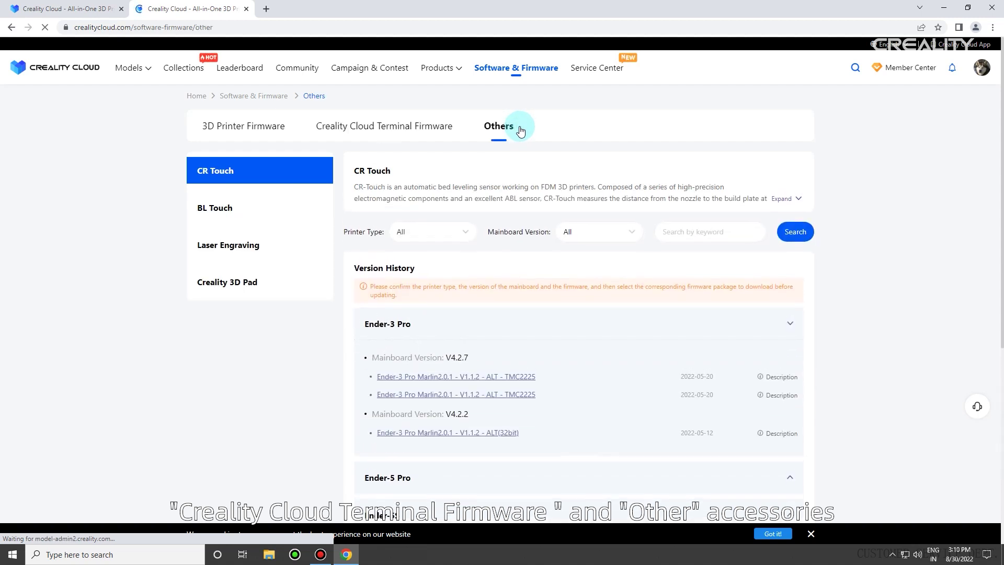
left_click(229, 130)
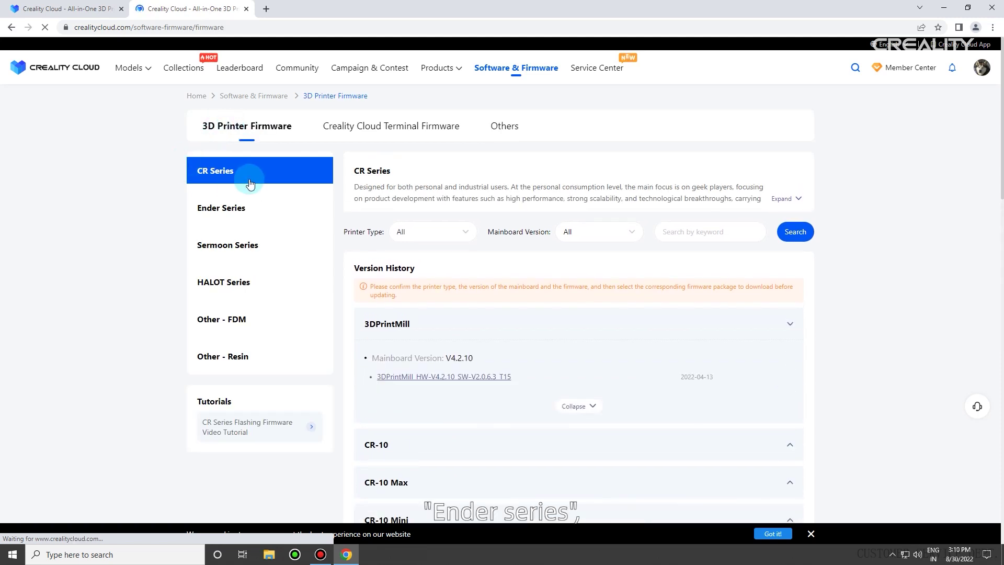
left_click(254, 209)
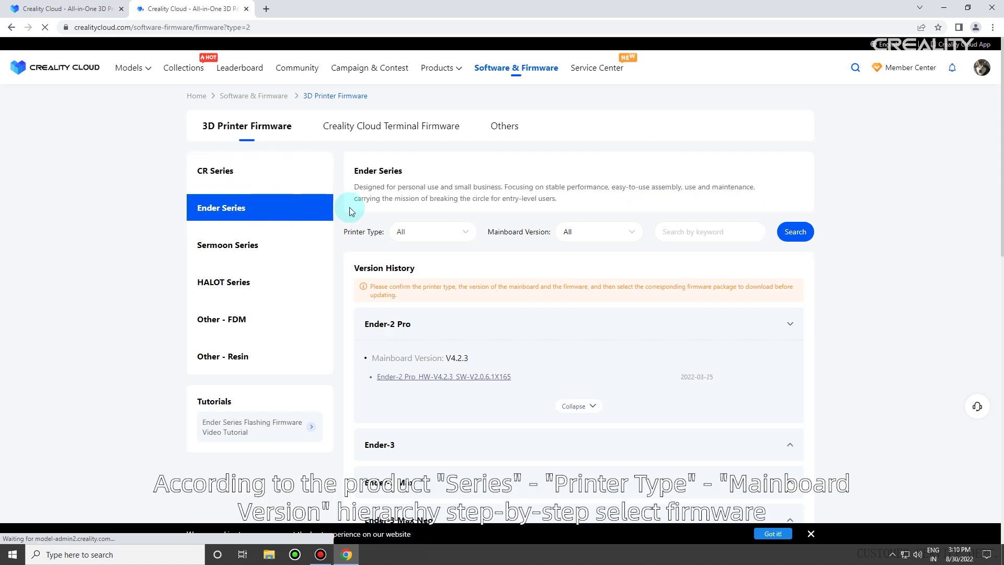
Filter the Ender Series firmware to printer type Ender-3 V2 and mainboard version V4.2.2
left_click(453, 231)
scroll(445, 293, "down", 3)
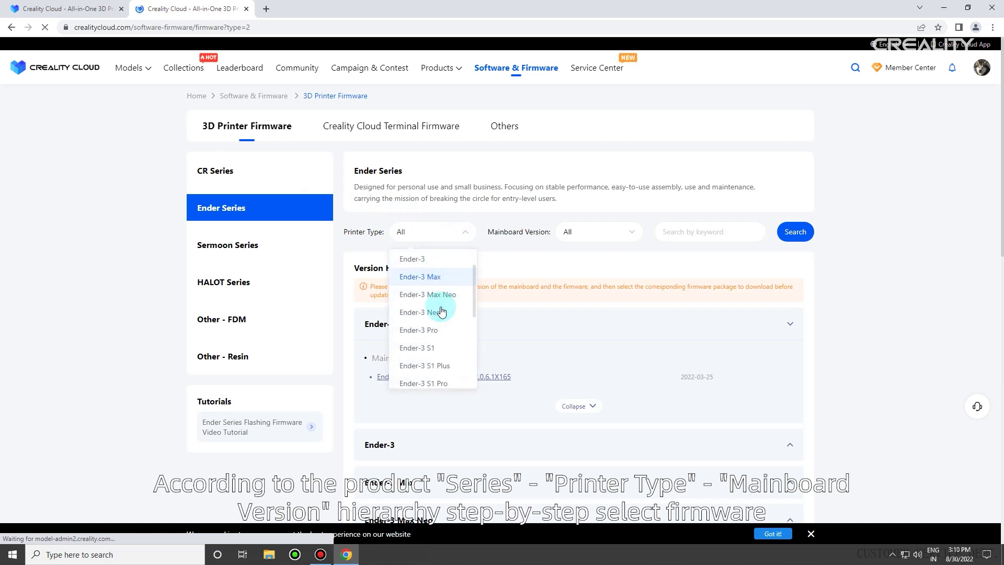
left_click(449, 335)
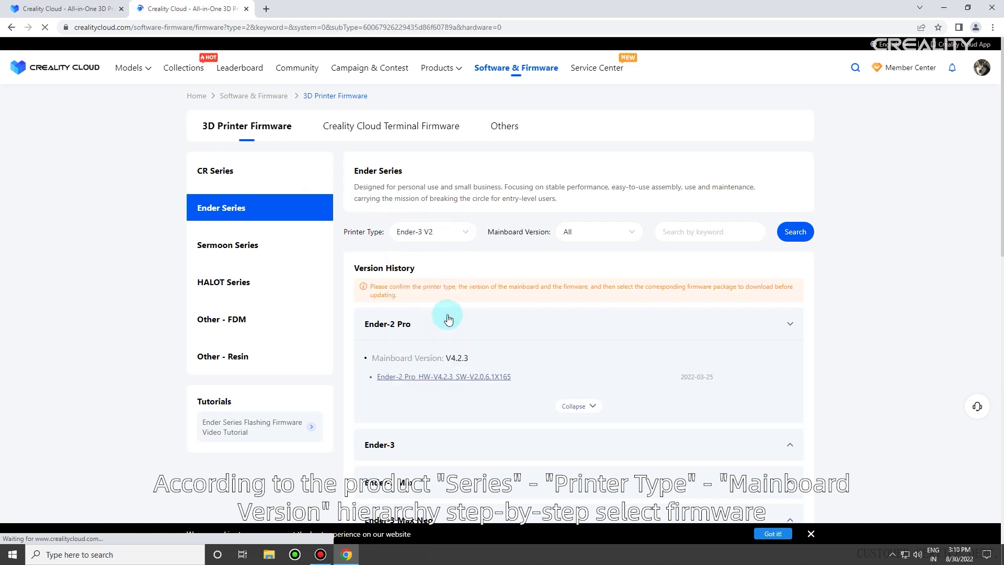
left_click(623, 235)
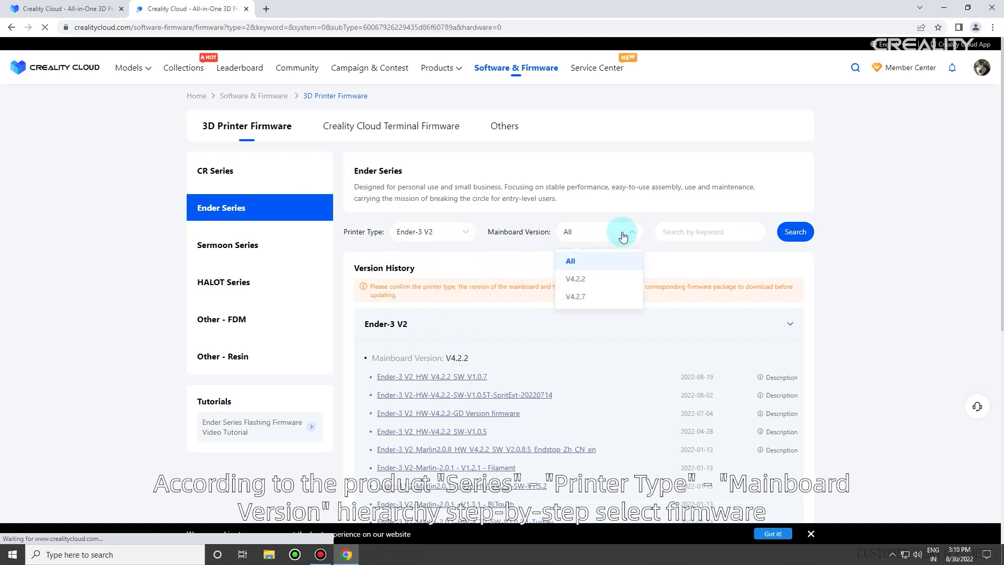
left_click(604, 279)
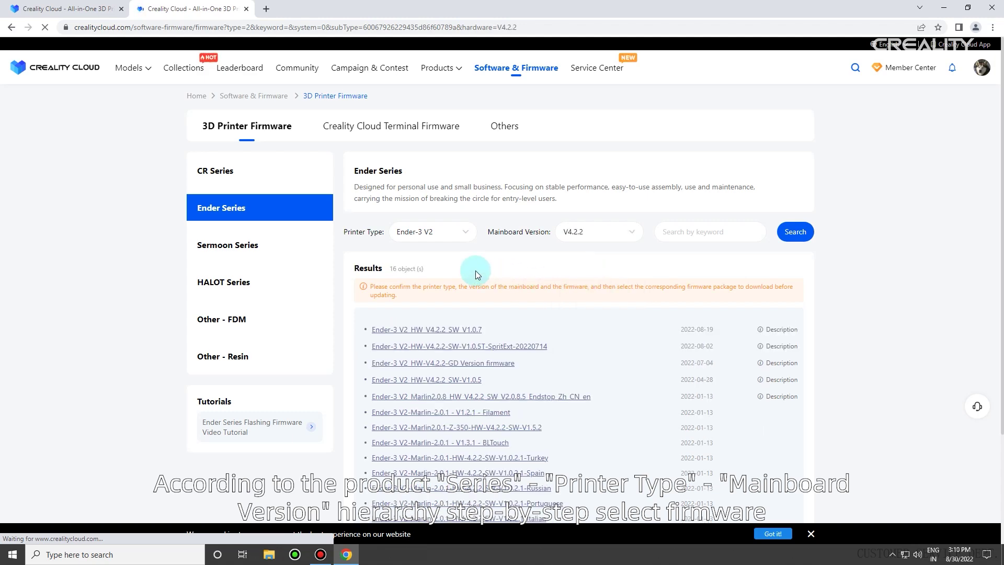
scroll(476, 270, "down", 2)
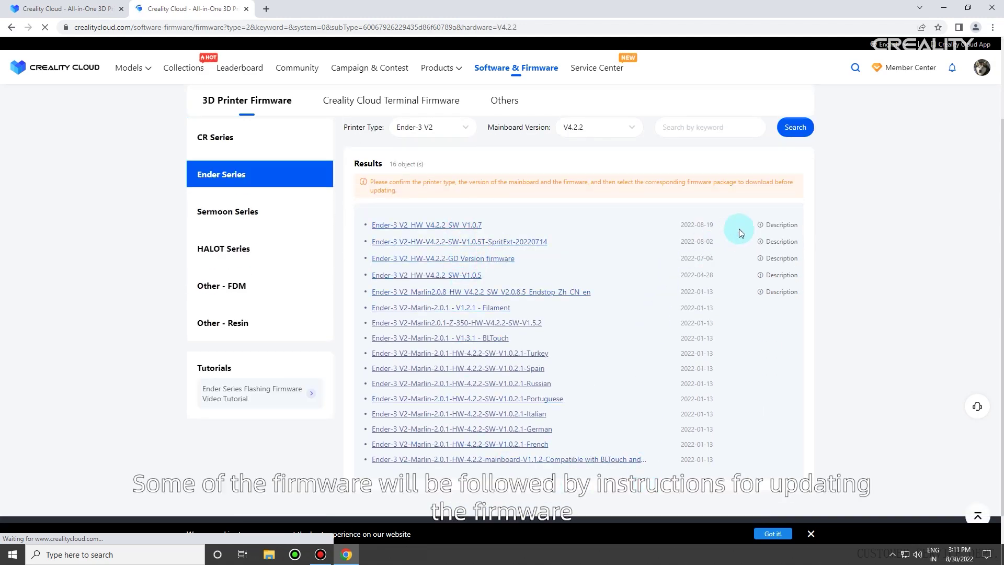
mouse_move(769, 230)
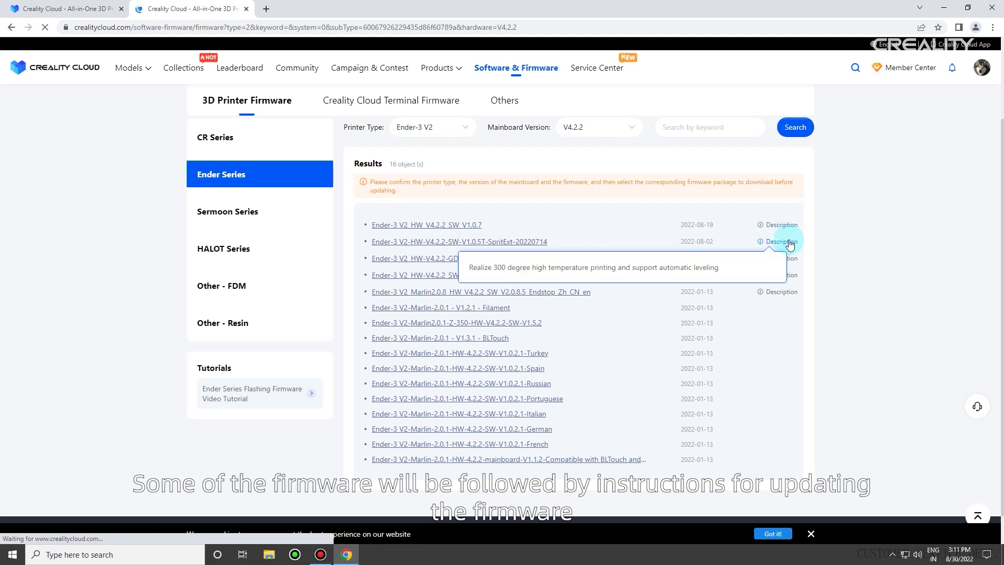
mouse_move(790, 259)
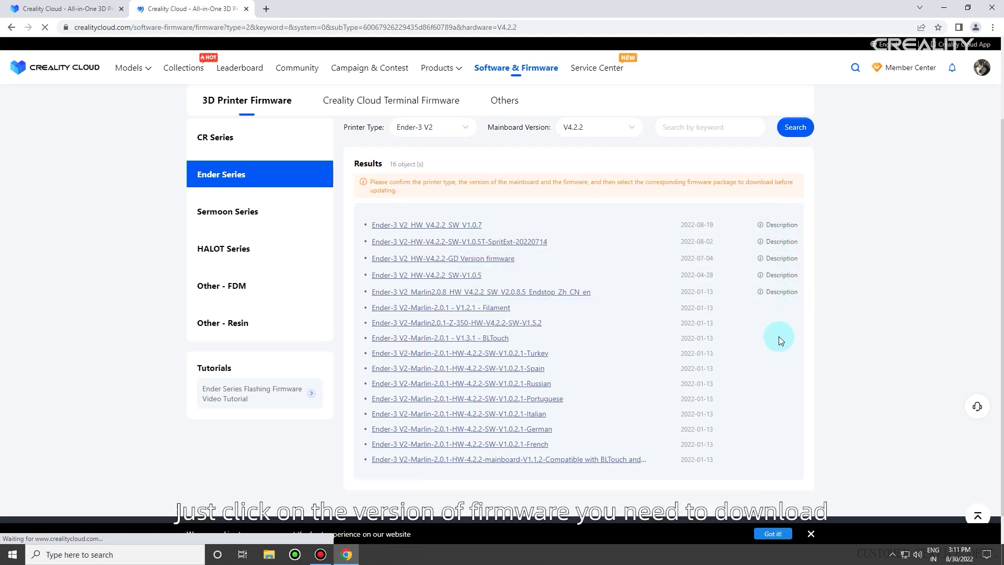
Download the Ender-3 V2 SW-V1.0.5 firmware and show it in its folder
left_click(447, 281)
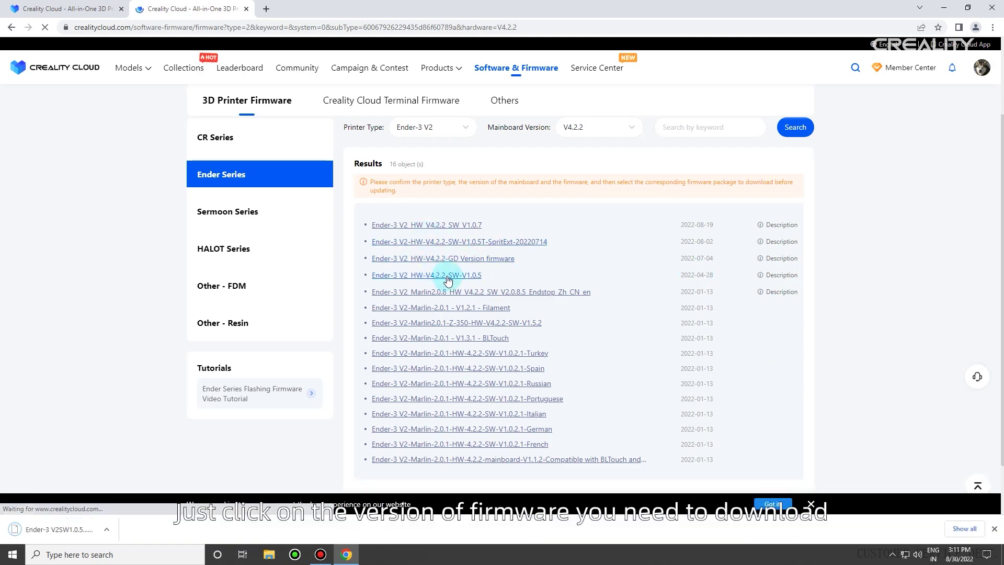
left_click(111, 531)
left_click(140, 493)
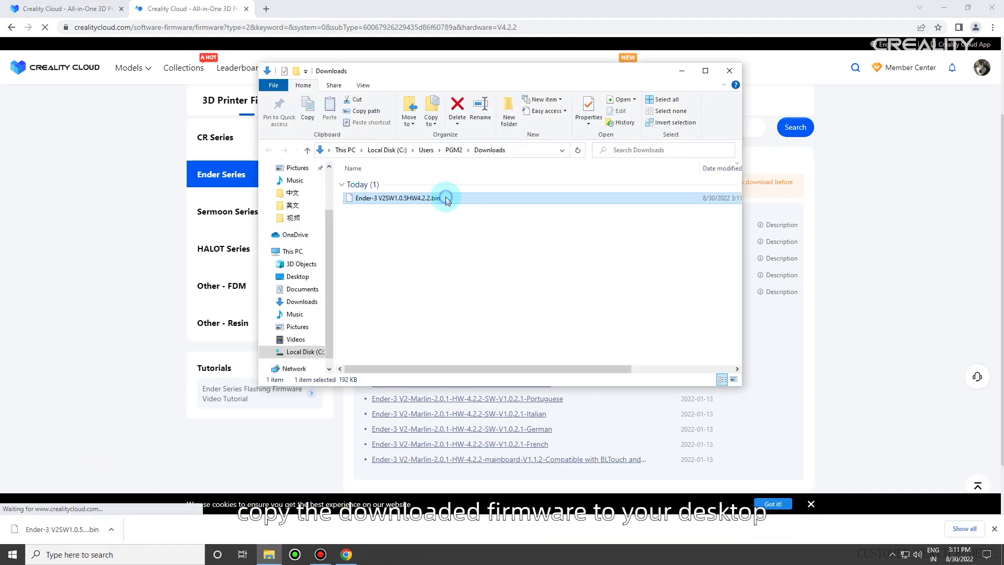
Copy Ender-3 V2SW1.0.5HW4.2.2.bin onto the desktop and position its icon there
right_click(444, 198)
left_click(466, 448)
left_click(298, 276)
right_click(396, 263)
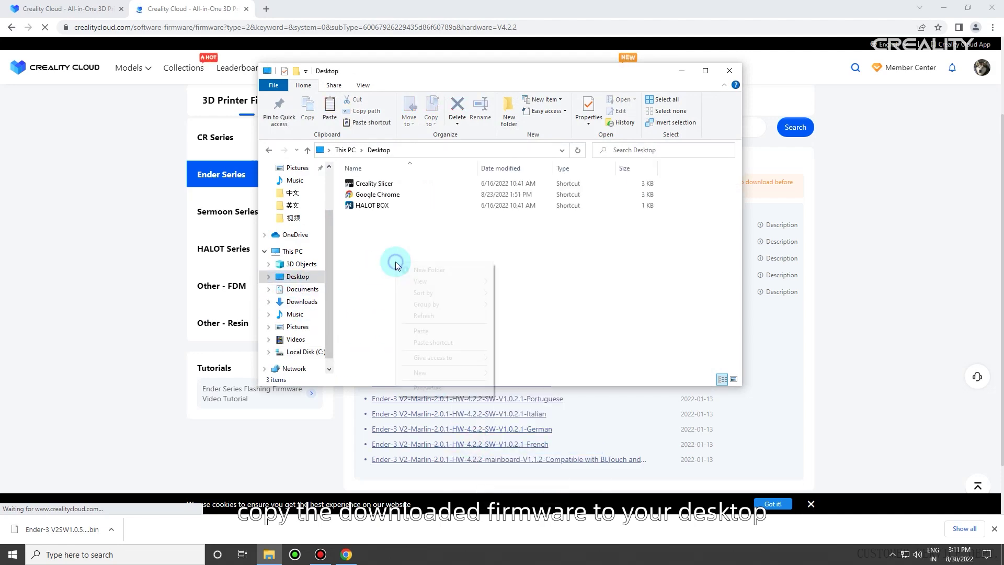
left_click(421, 331)
left_click(729, 71)
key("super+d")
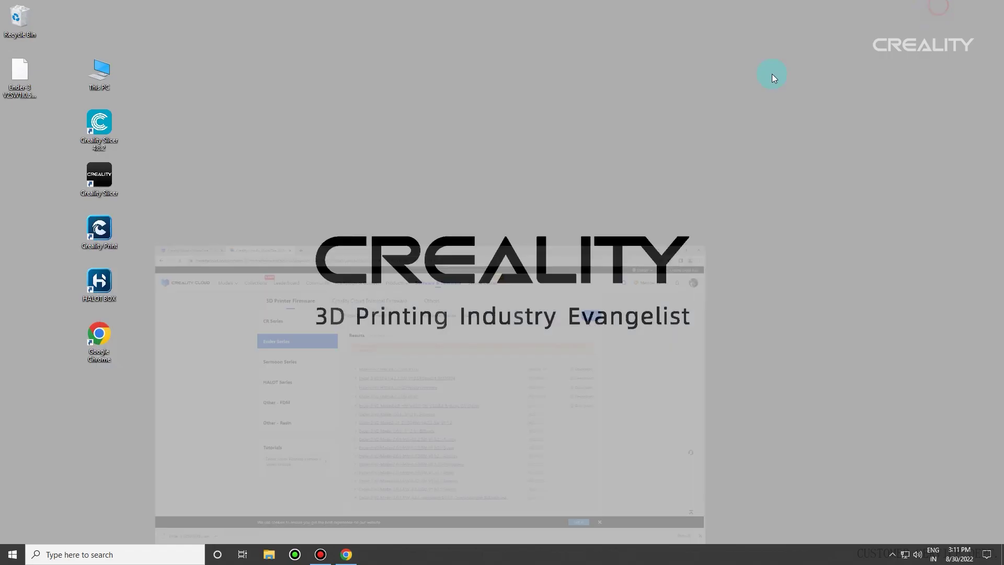
left_click_drag(18, 92, 271, 98)
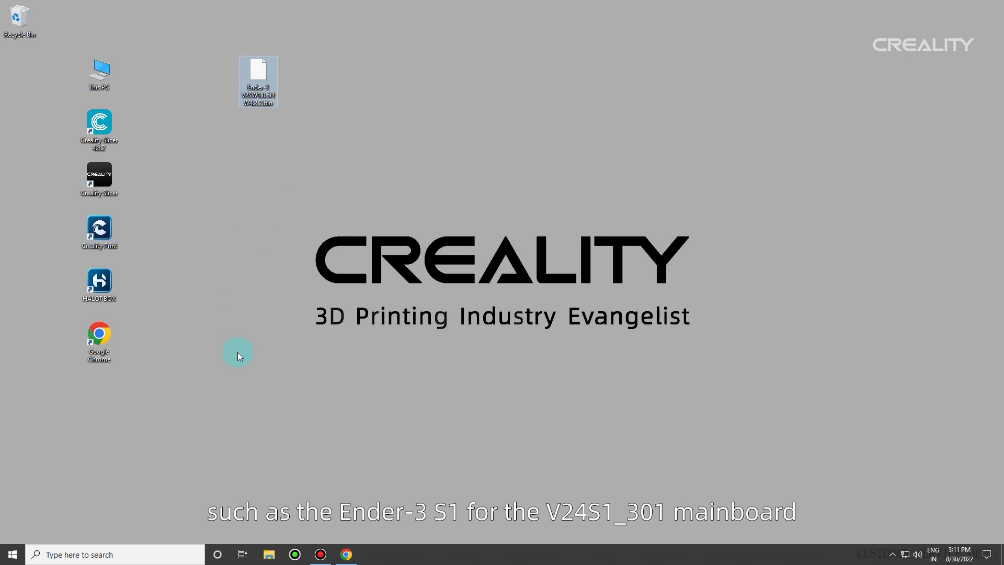
Filter the Ender Series firmware to printer type Ender-3 S1 and mainboard V24S1_301
left_click(349, 555)
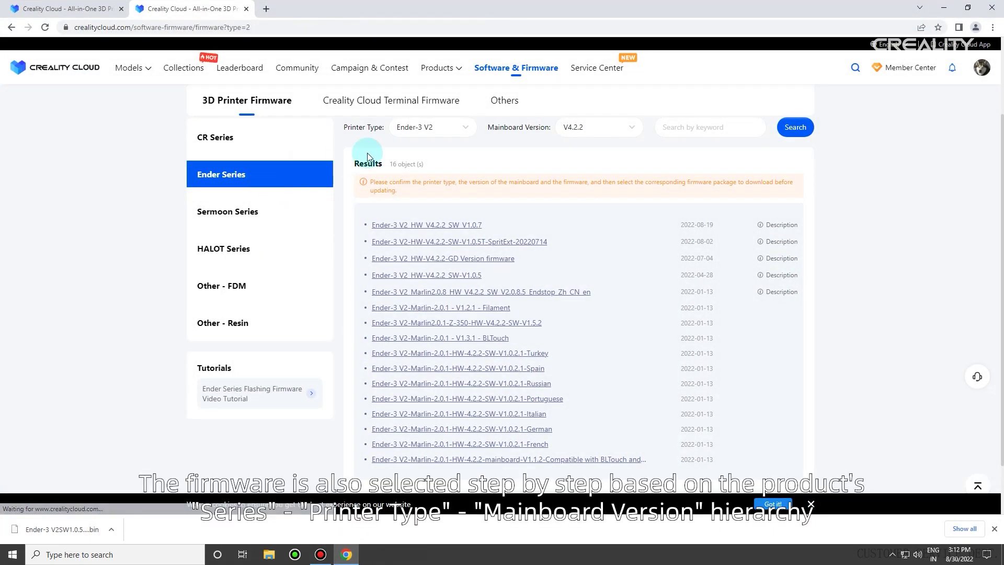
left_click(453, 130)
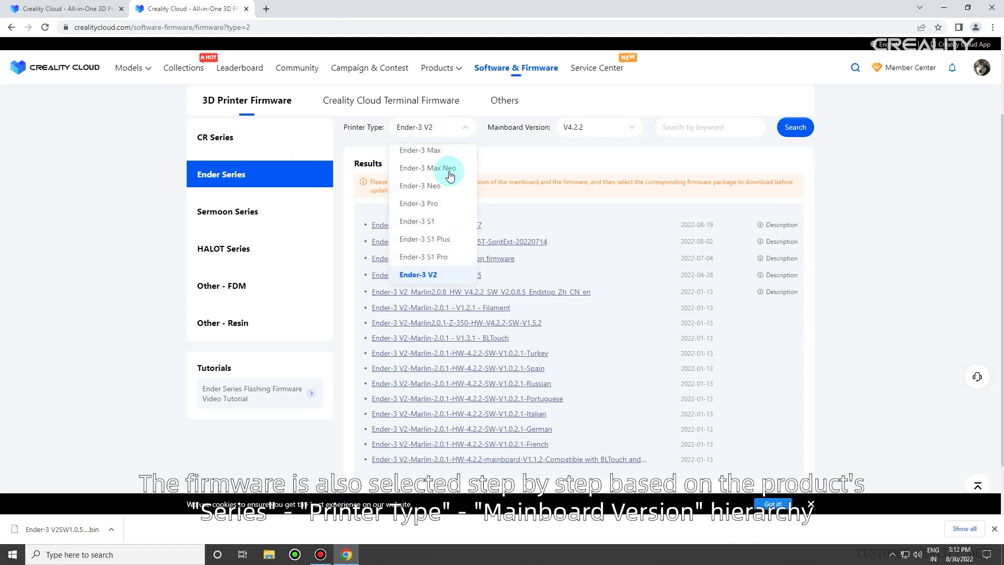
left_click(438, 222)
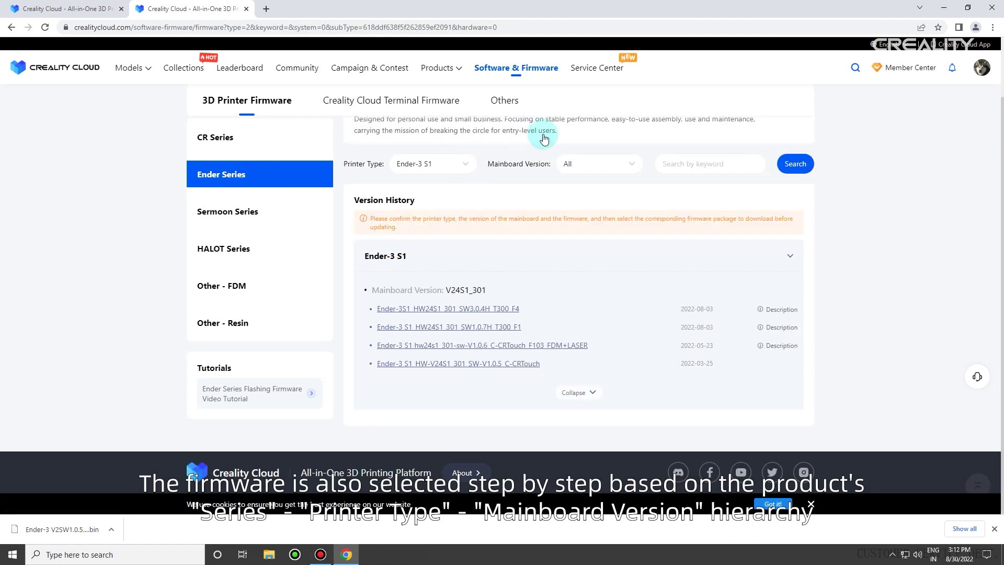
left_click(605, 166)
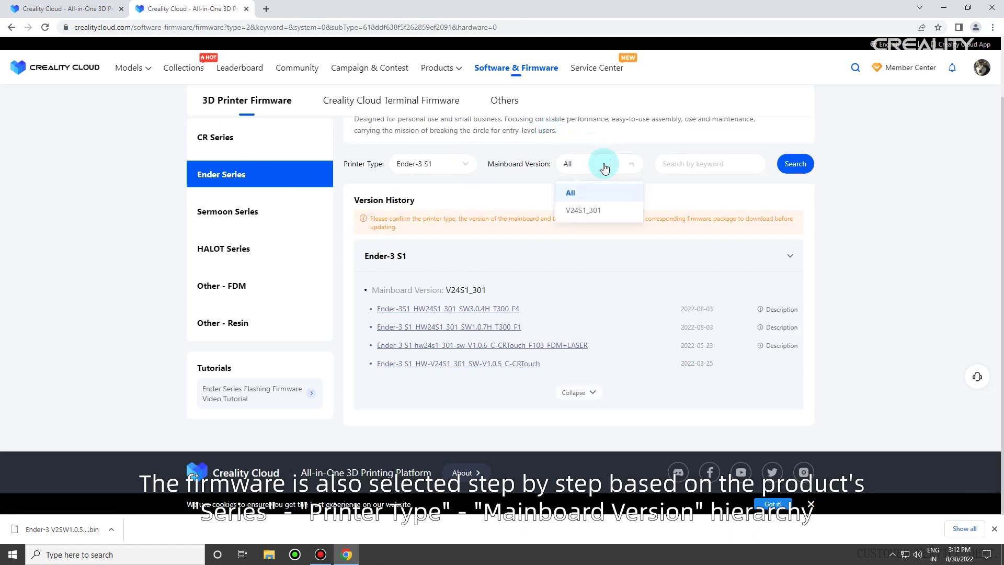
left_click(593, 210)
Download the Ender-3 S1 FDM+LASER firmware archive
mouse_move(783, 336)
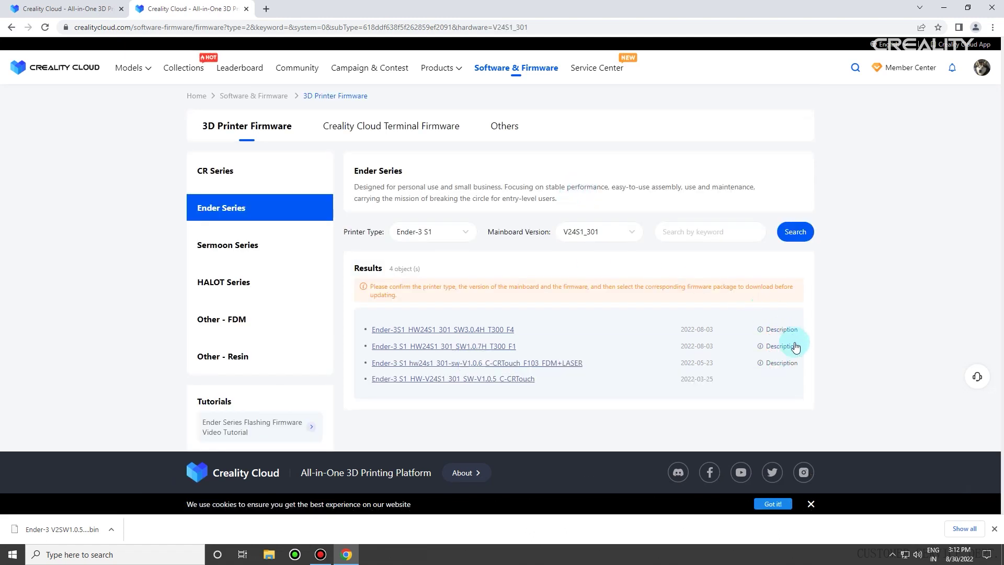
mouse_move(790, 363)
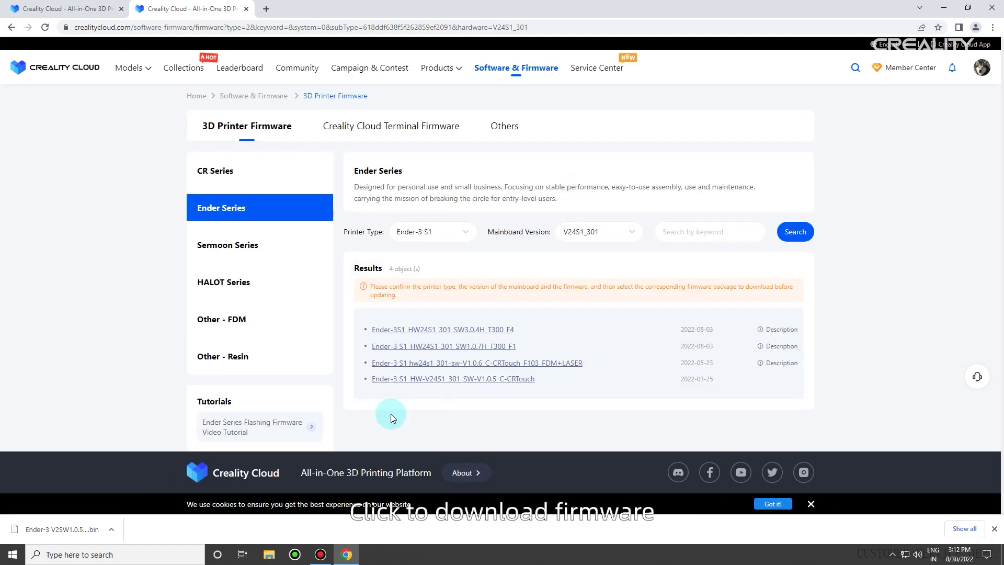
left_click(423, 363)
Copy the downloaded Ender-3 S1 .7z archive onto the desktop beside the .bin file
left_click(112, 530)
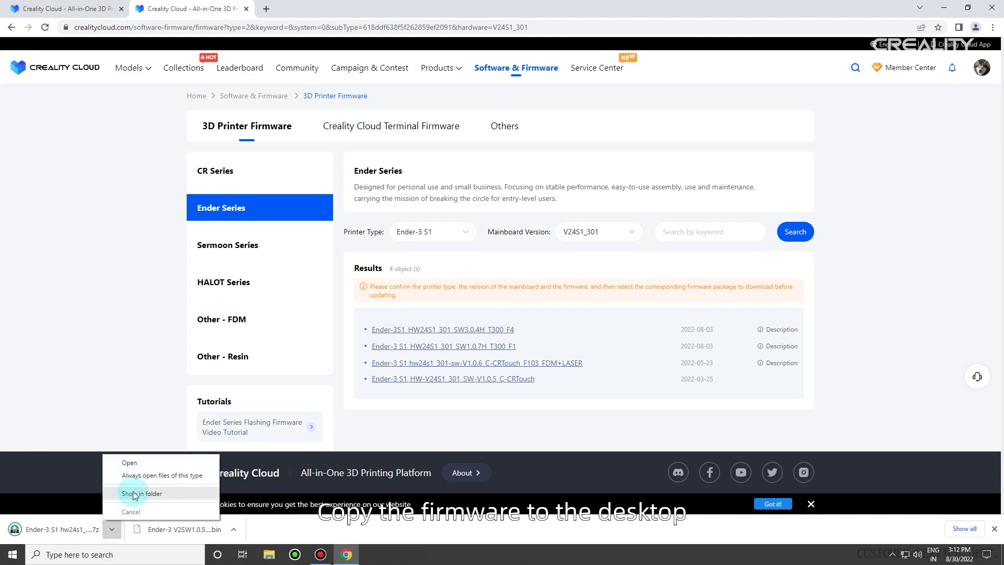
left_click(131, 496)
right_click(455, 198)
left_click(471, 434)
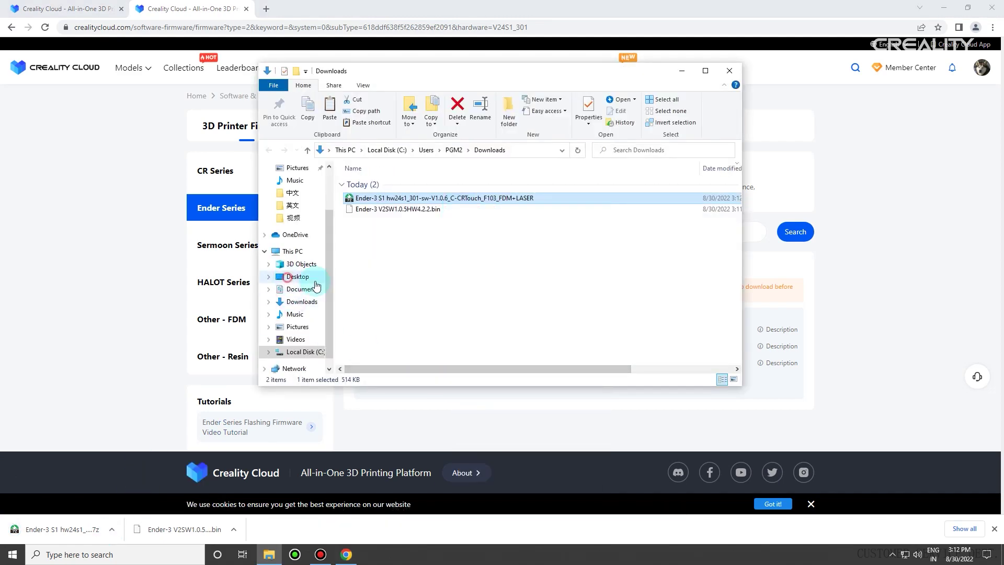
left_click(301, 276)
right_click(460, 299)
left_click(487, 368)
left_click(719, 77)
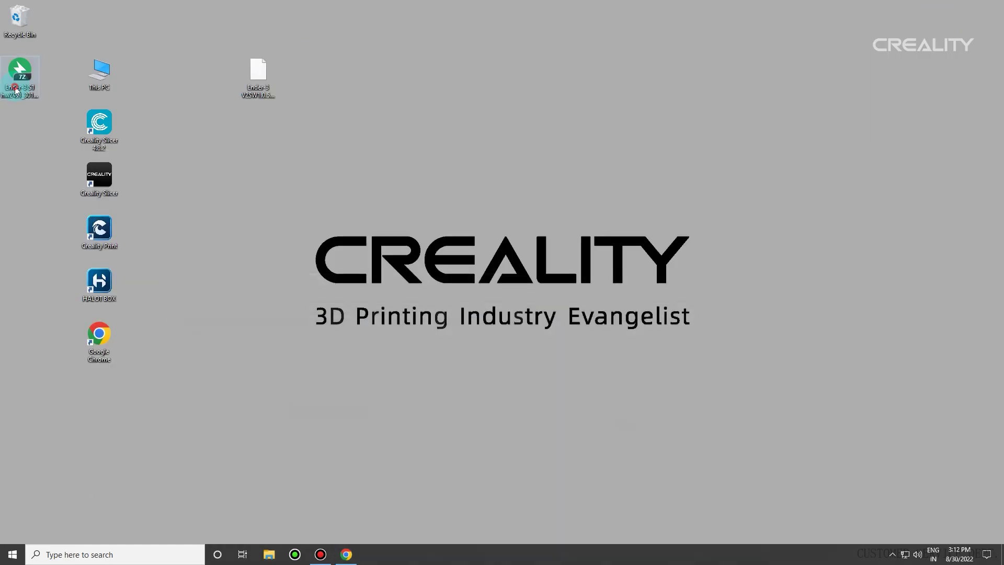
left_click_drag(18, 79, 269, 142)
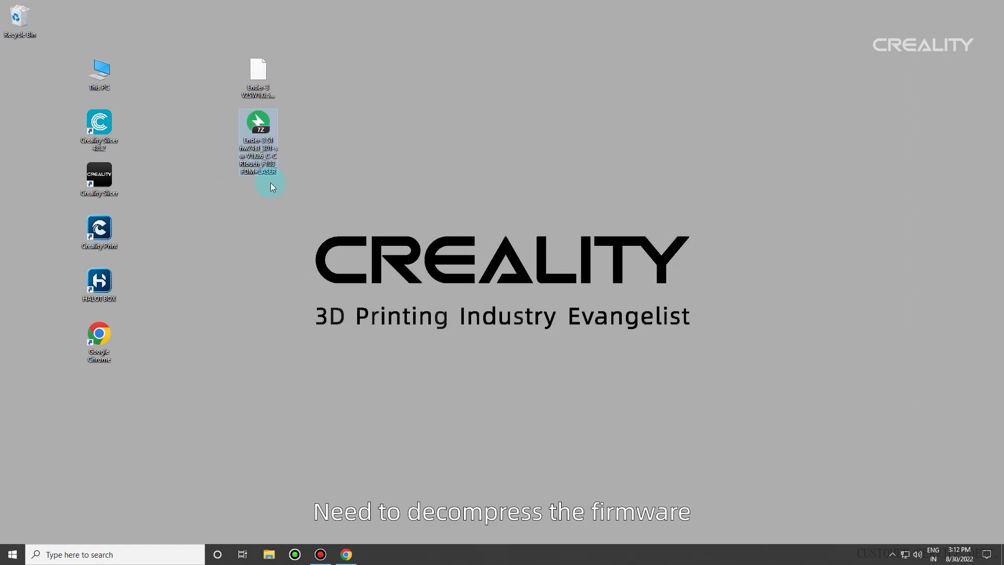
Extract the Ender-3 S1 archive into its own folder and open it to find the FDM+LASER .bin
right_click(248, 129)
left_click(314, 173)
left_click(643, 237)
left_click_drag(19, 74, 337, 125)
double_click(337, 126)
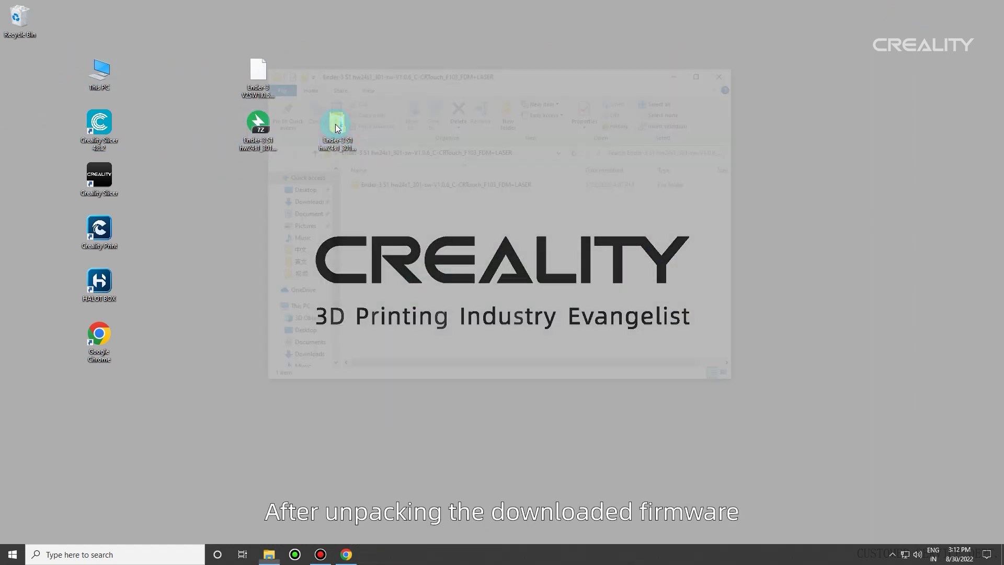
double_click(395, 187)
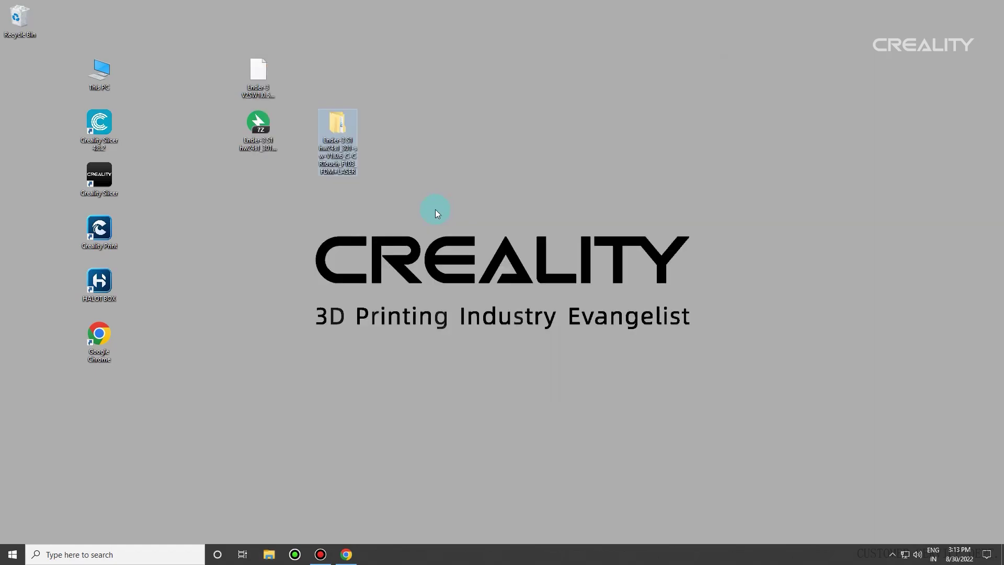
left_click(345, 554)
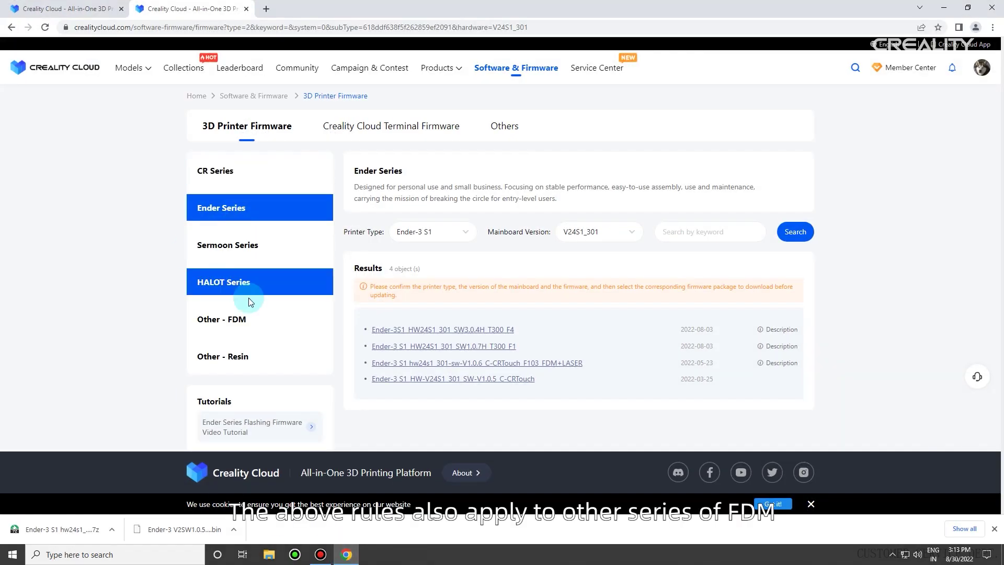
Browse the Other - FDM and Other - Resin sections, then settle on the HALOT Series list
left_click(257, 318)
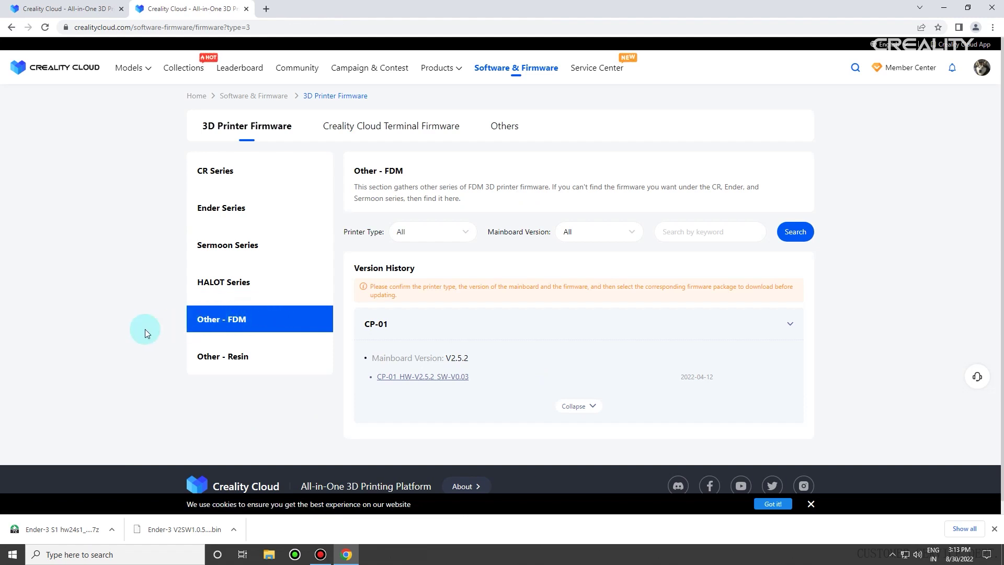
left_click(273, 284)
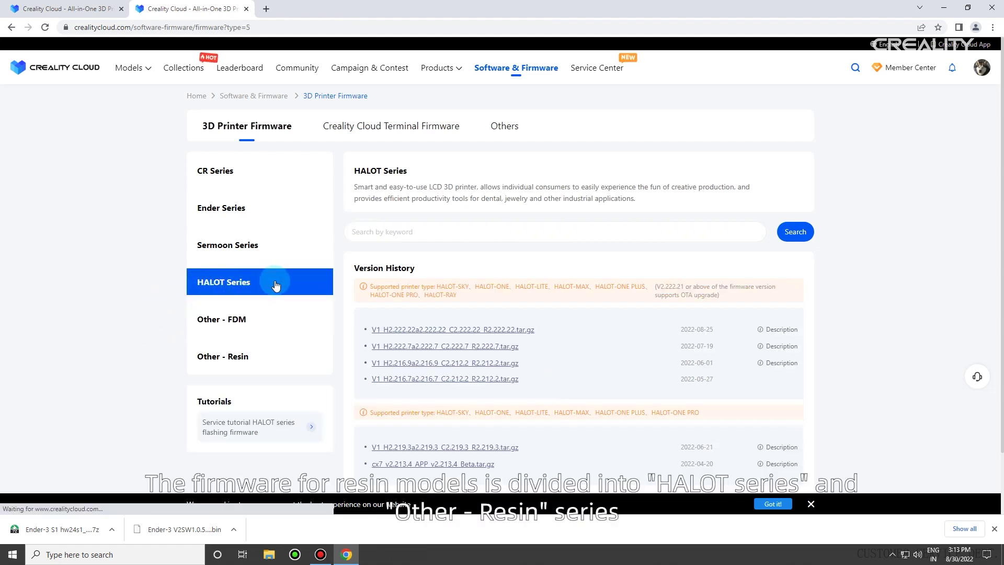
left_click(268, 369)
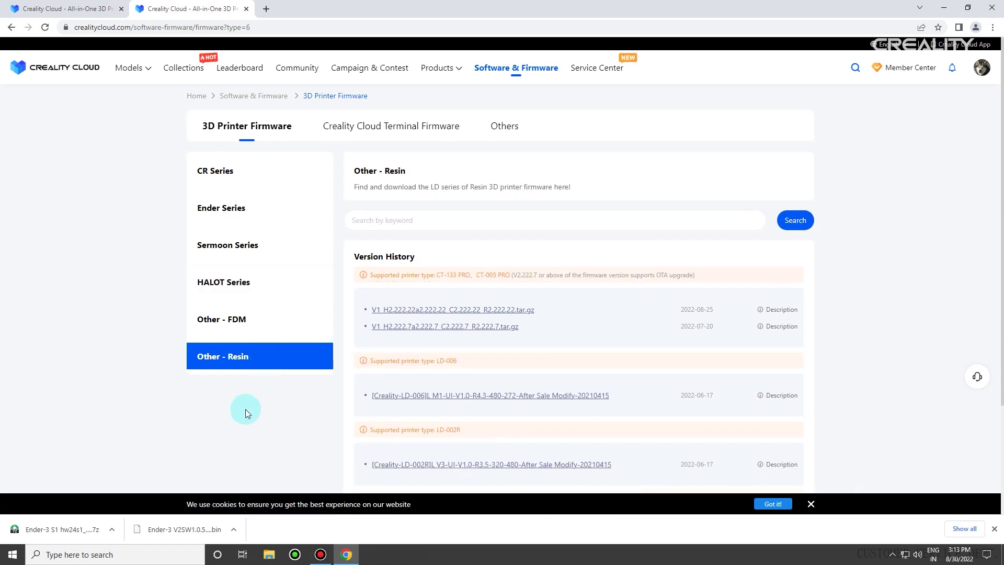
left_click(254, 289)
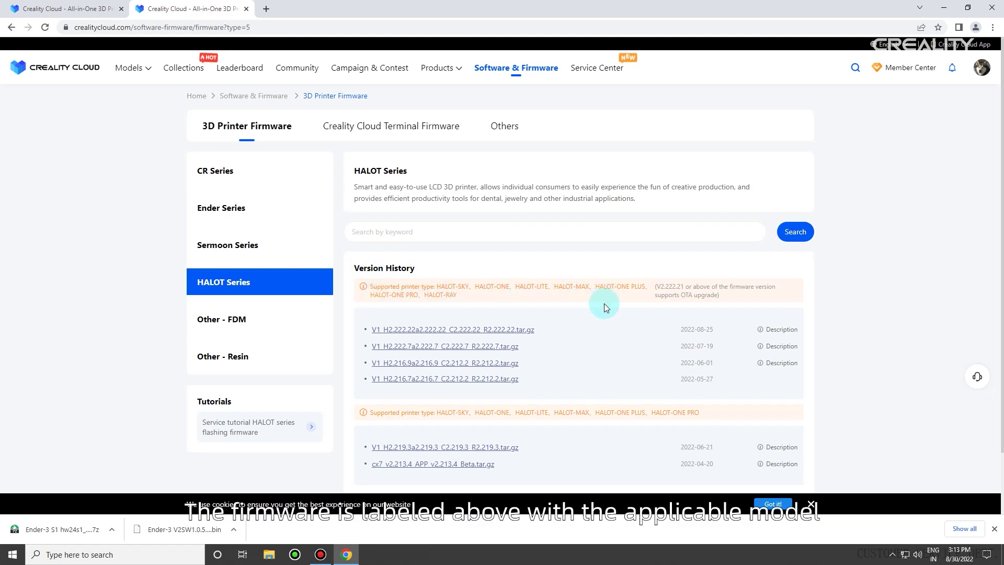
scroll(609, 308, "down", 1)
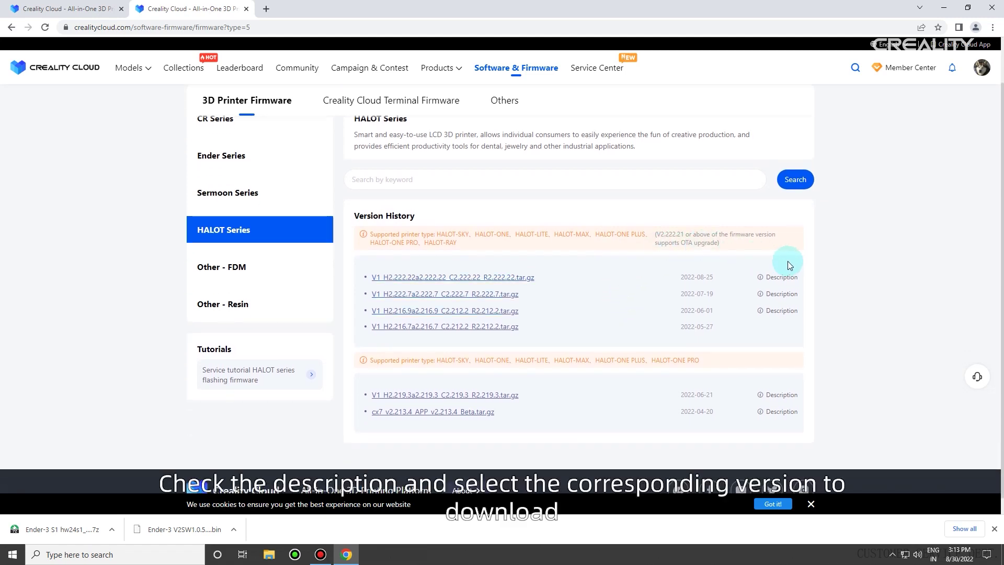
Download the newest HALOT firmware (2022-08-25) and show it in its folder
mouse_move(785, 285)
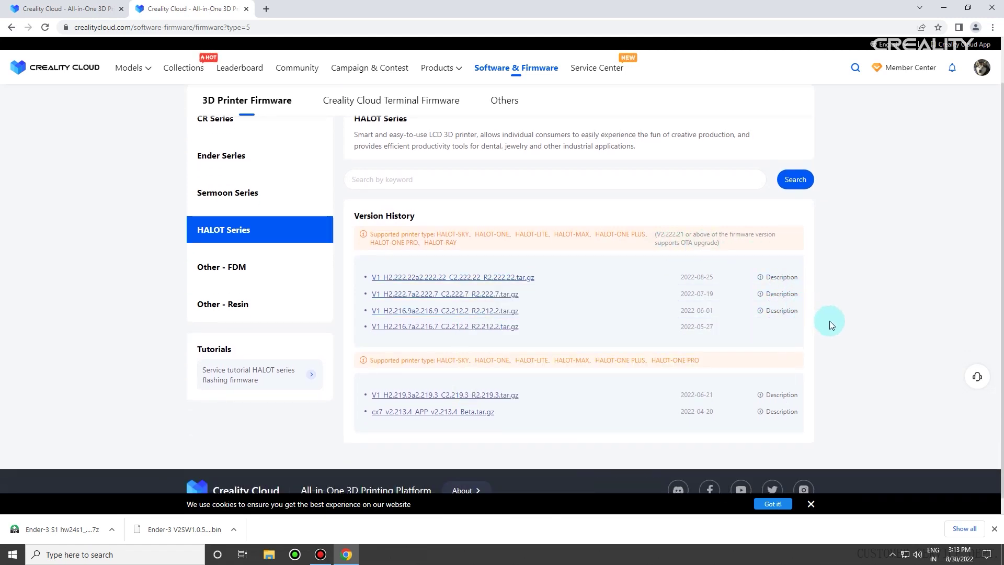
left_click(439, 278)
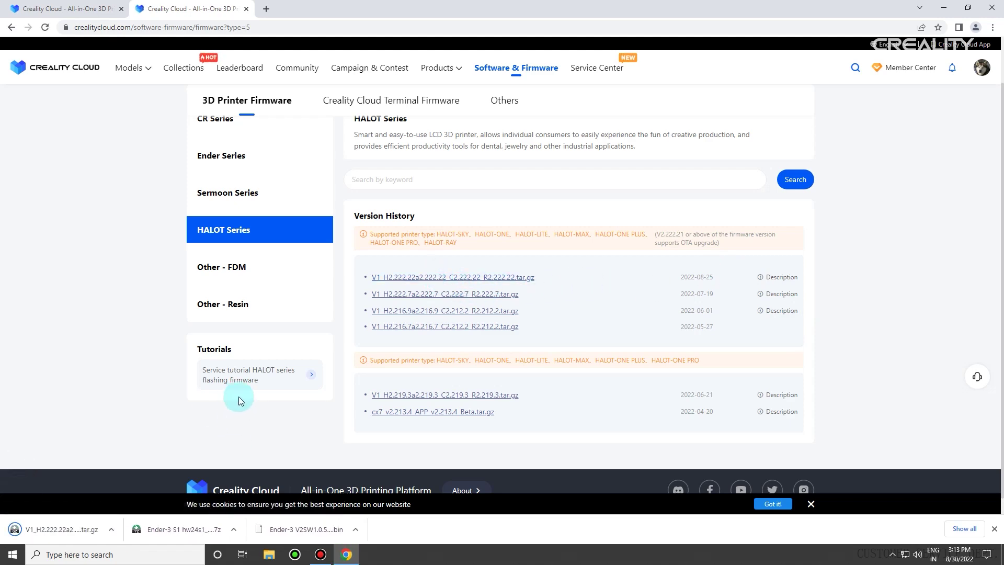
left_click(111, 530)
left_click(120, 507)
Copy the HALOT .tar.gz firmware file onto the desktop
right_click(498, 200)
left_click(517, 433)
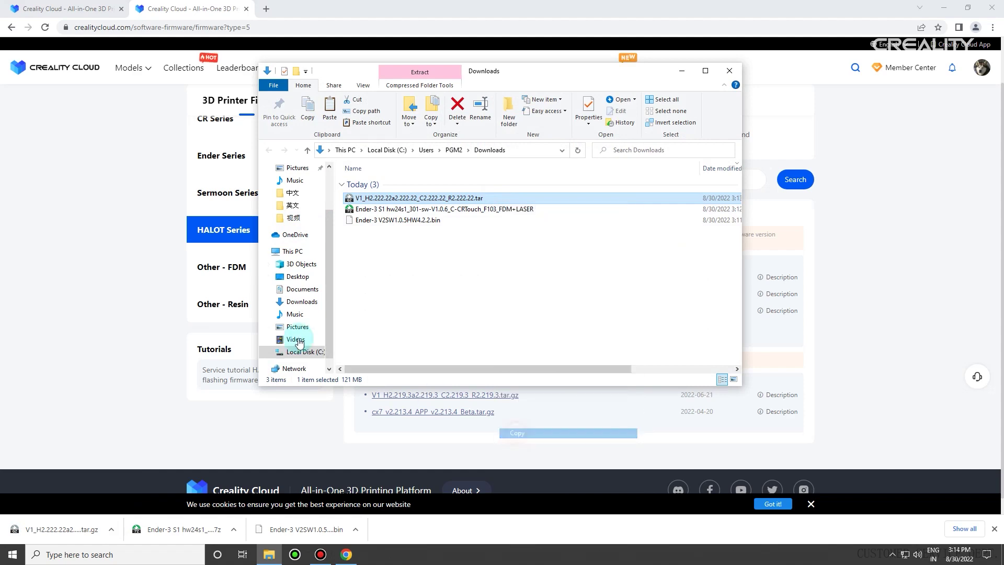
left_click(298, 277)
right_click(399, 277)
left_click(434, 341)
key("alt+F4")
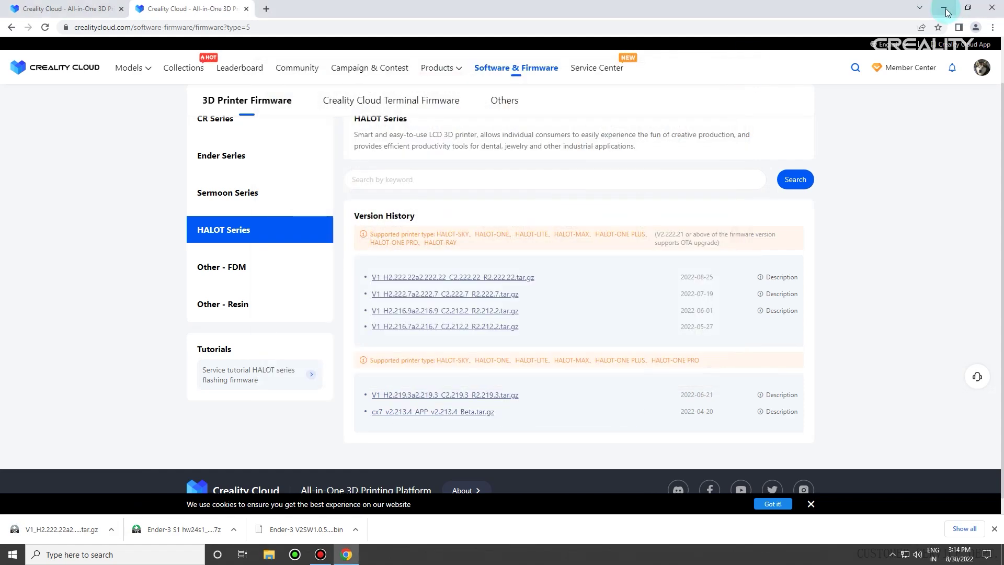
key("super+d")
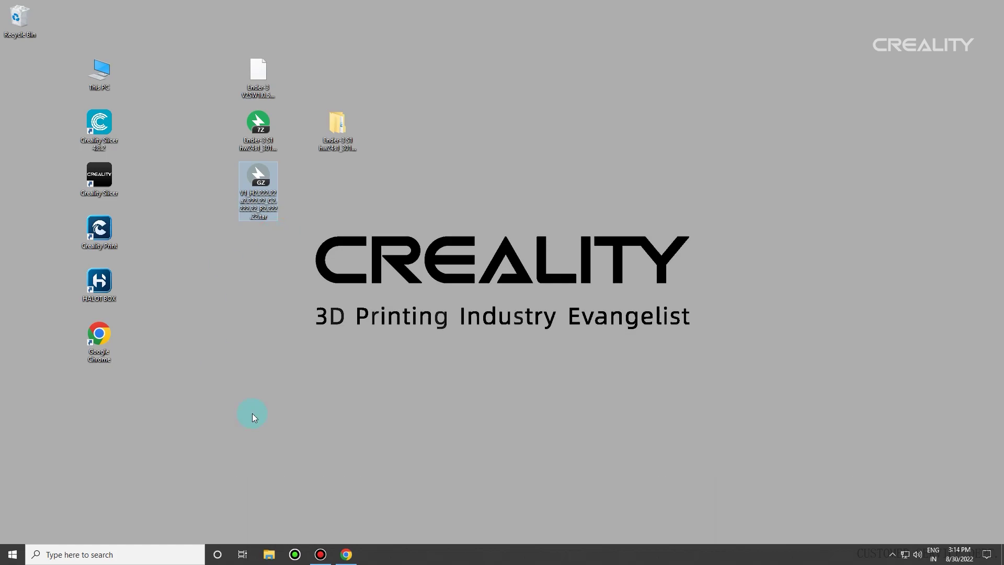
left_click(346, 554)
Download the LD-006 resin firmware zip from Other - Resin and show it in its folder
left_click(303, 292)
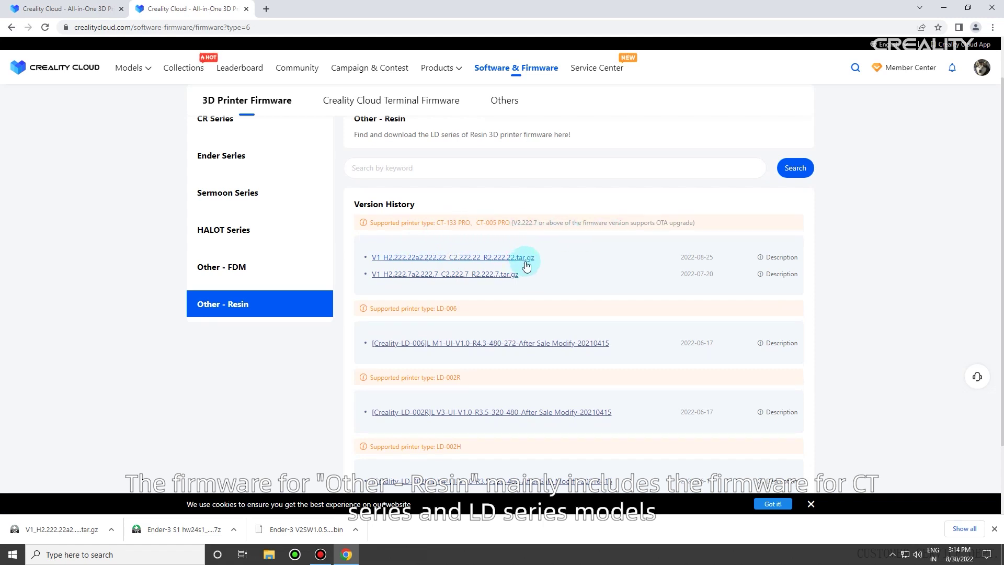
mouse_move(765, 261)
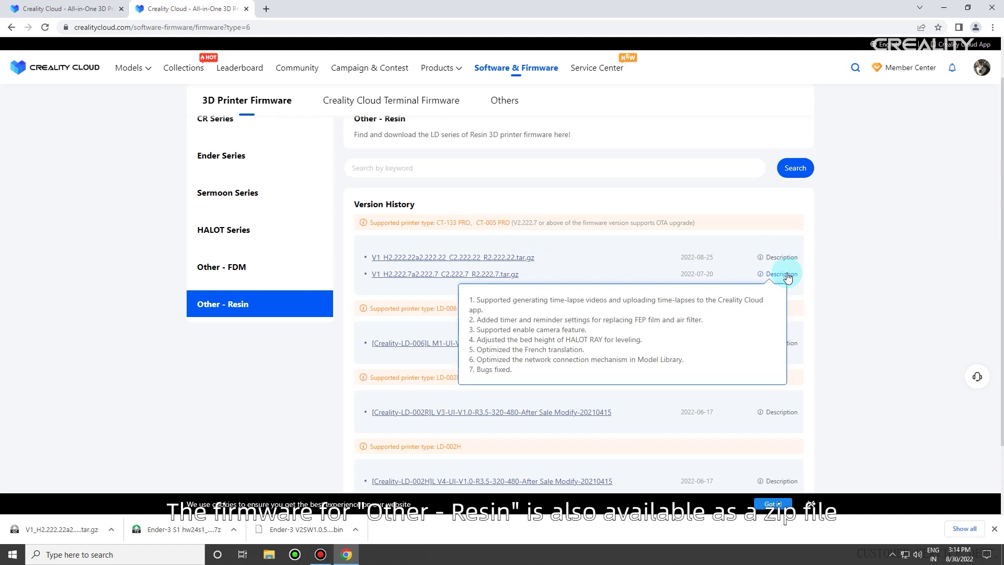
scroll(532, 306, "down", 1)
scroll(531, 305, "down", 2)
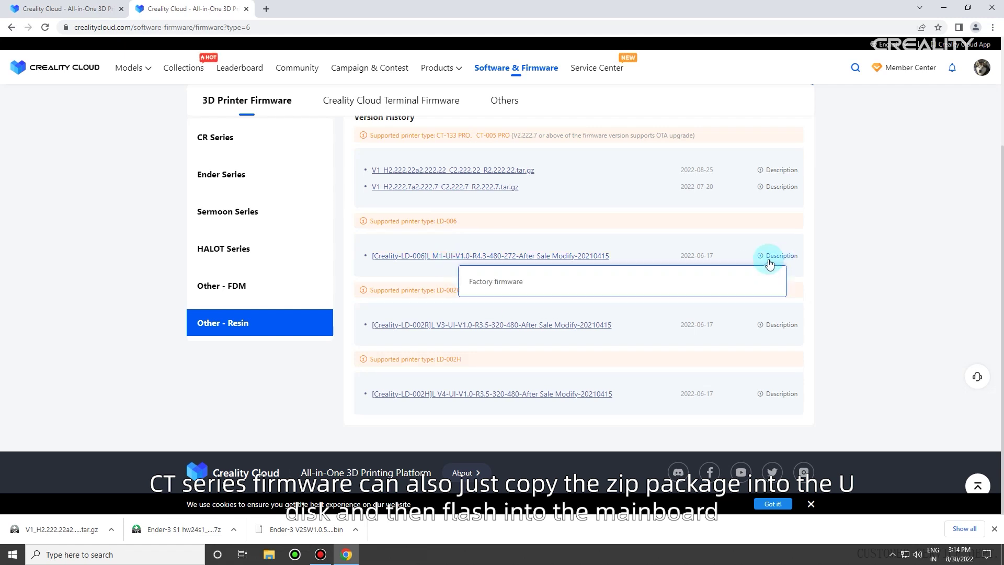
left_click(458, 258)
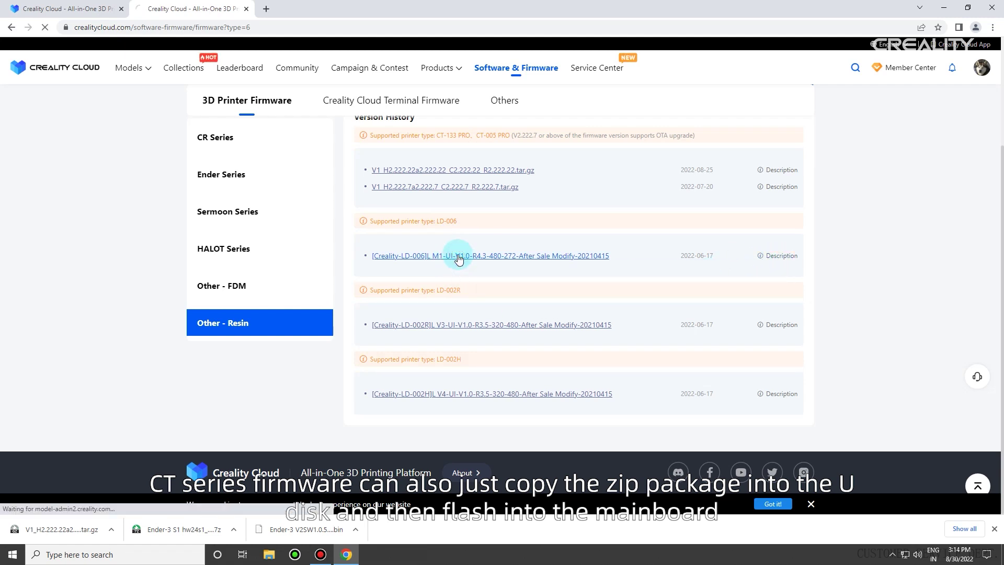
left_click(111, 529)
left_click(135, 492)
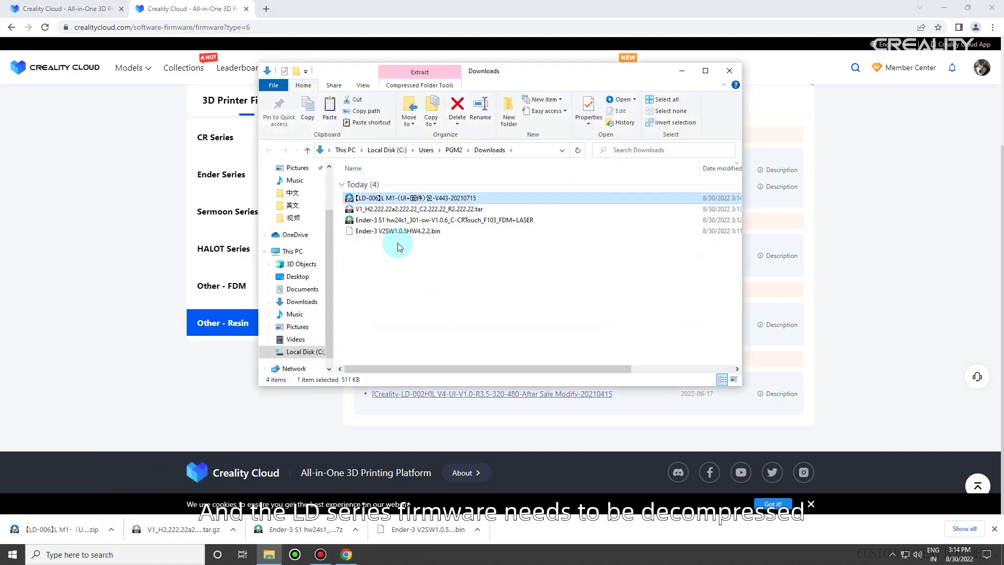
Copy the LD-006 zip onto the desktop and place it below the HALOT archive
right_click(434, 198)
left_click(460, 429)
left_click(298, 276)
right_click(429, 287)
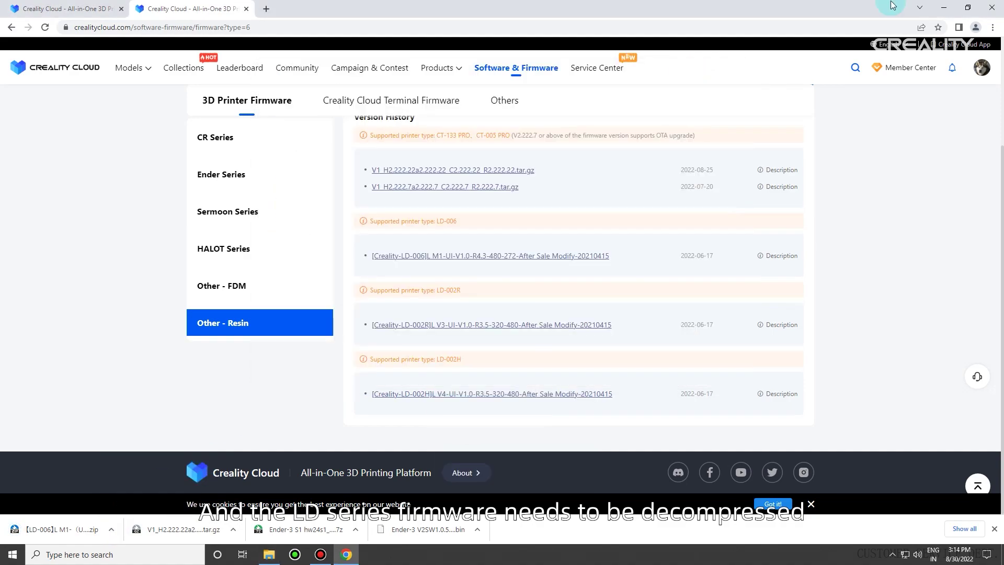
left_click(944, 8)
left_click_drag(18, 73, 264, 245)
Extract the LD-006 zip with Bandizip and open its folder to view the .bin and update.LCD
right_click(258, 246)
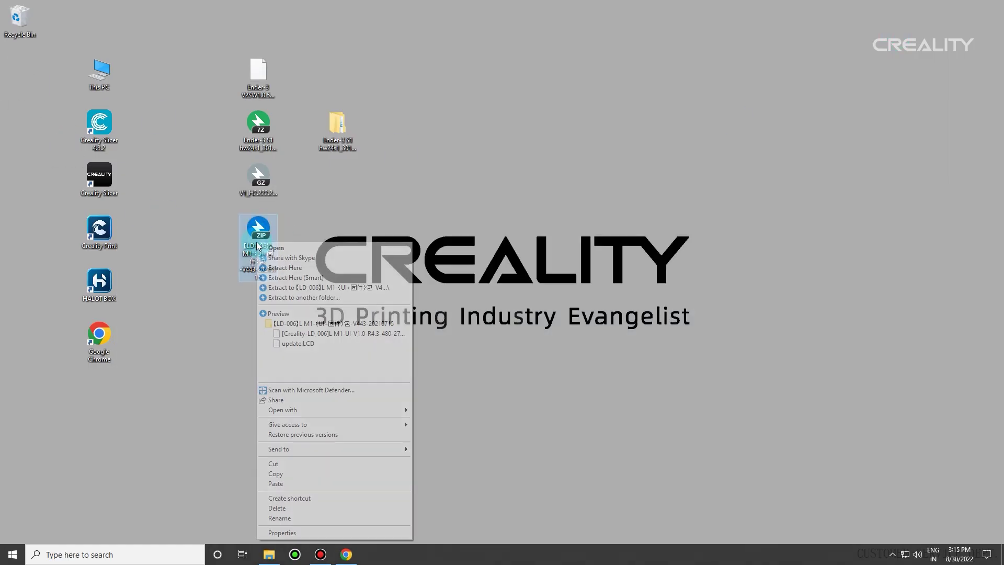
left_click(296, 287)
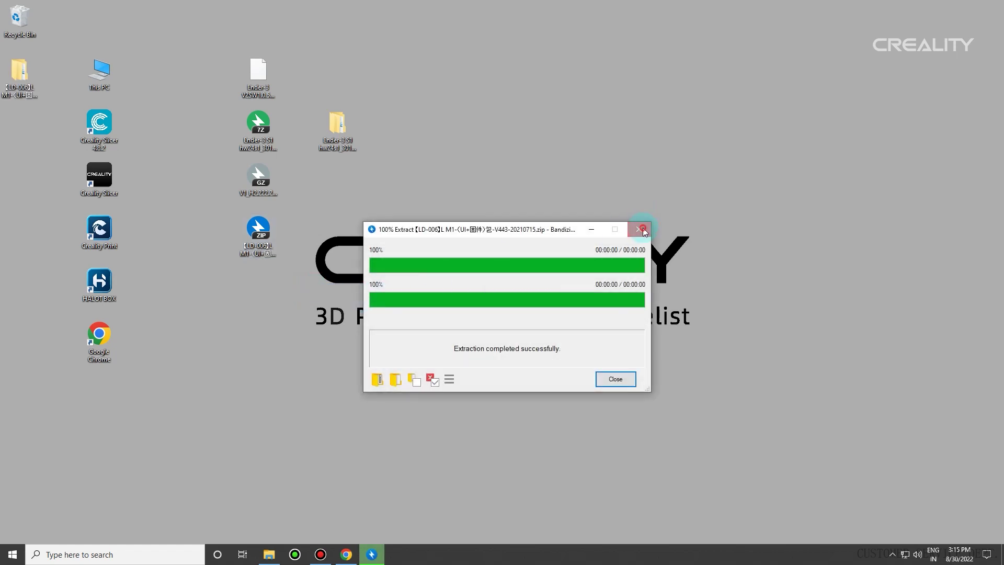
left_click(643, 230)
left_click_drag(19, 70, 344, 225)
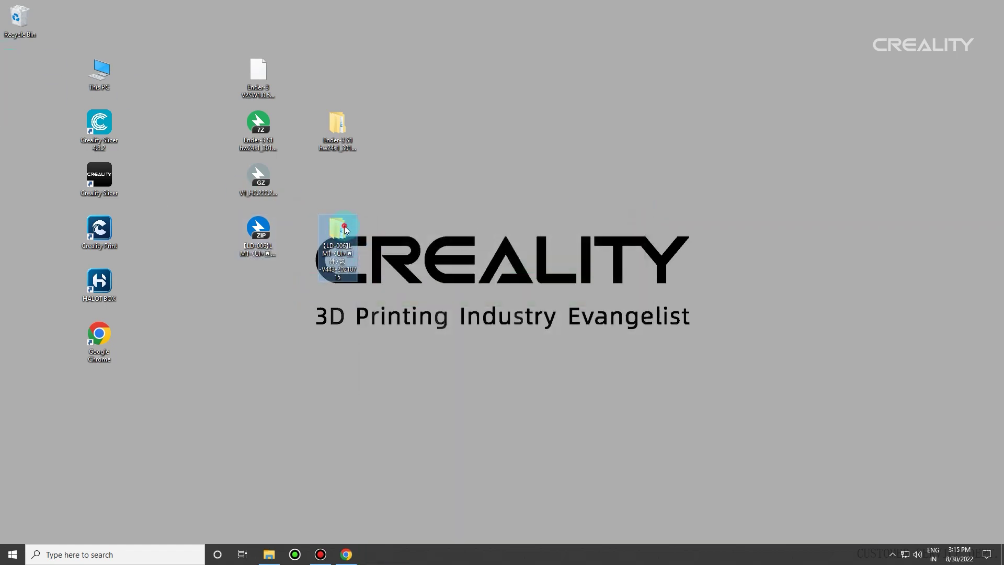
double_click(344, 224)
double_click(468, 196)
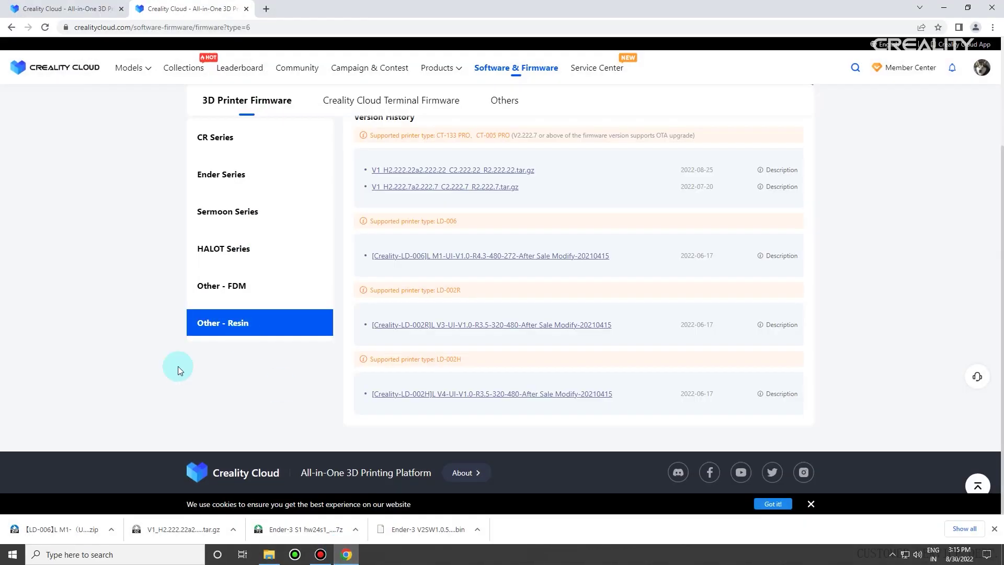
Open Terminal Firmware and view the CrealityPi details, then the CrealityBox firmware versions
left_click(351, 104)
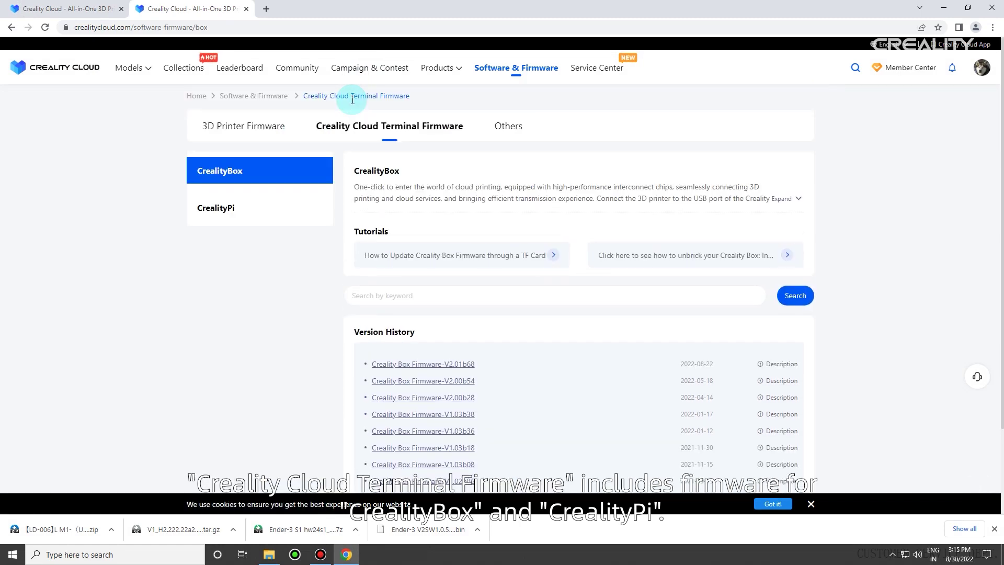
left_click(243, 214)
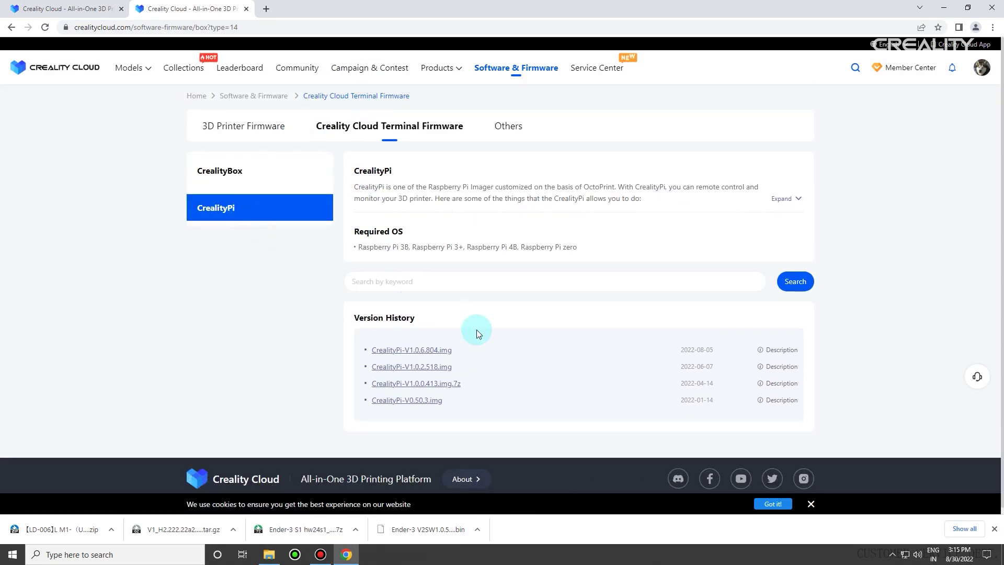
left_click(296, 184)
scroll(498, 258, "down", 2)
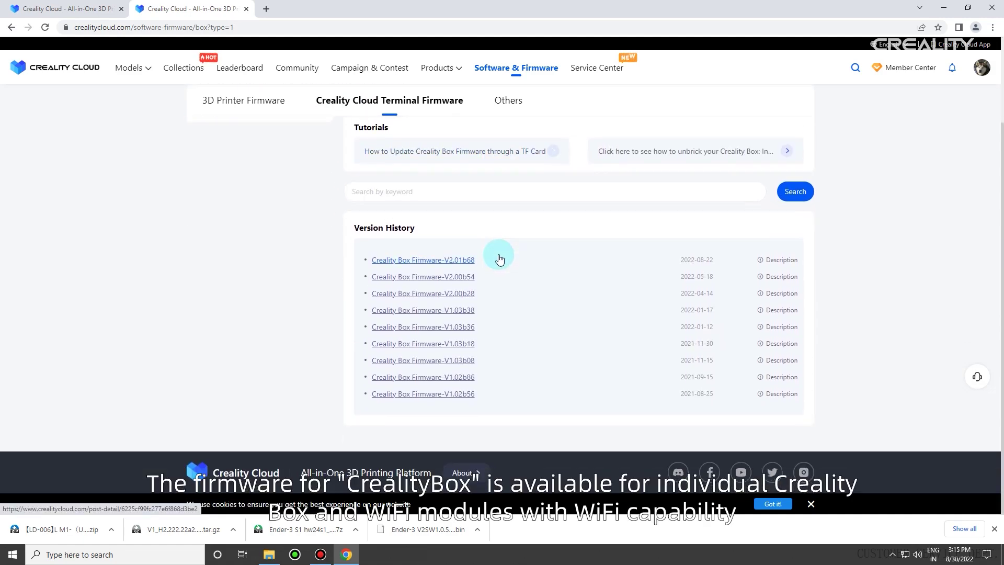
Review CrealityBox release descriptions, return to the CrealityPi version history, then open the Others section
mouse_move(787, 267)
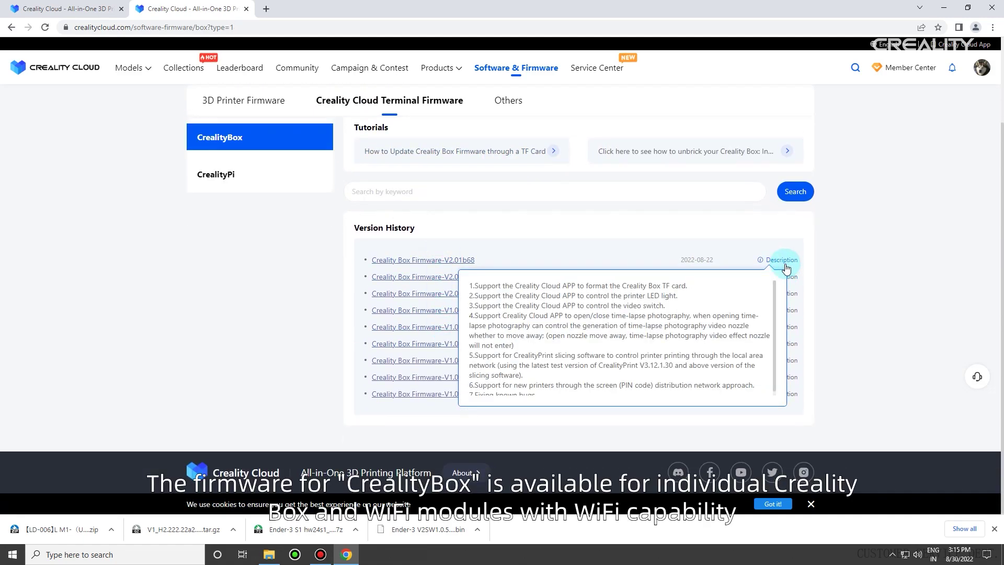
mouse_move(797, 313)
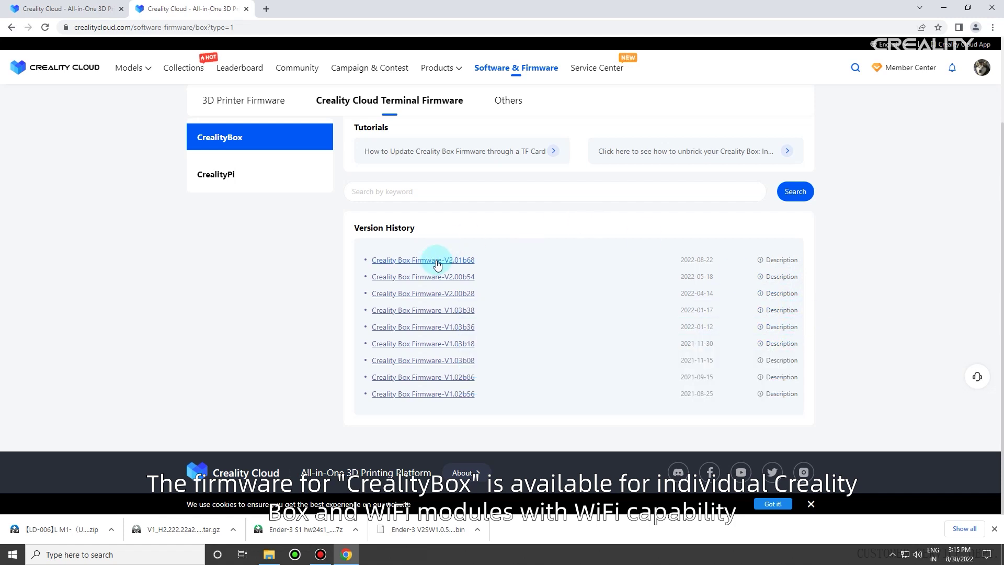
left_click(244, 185)
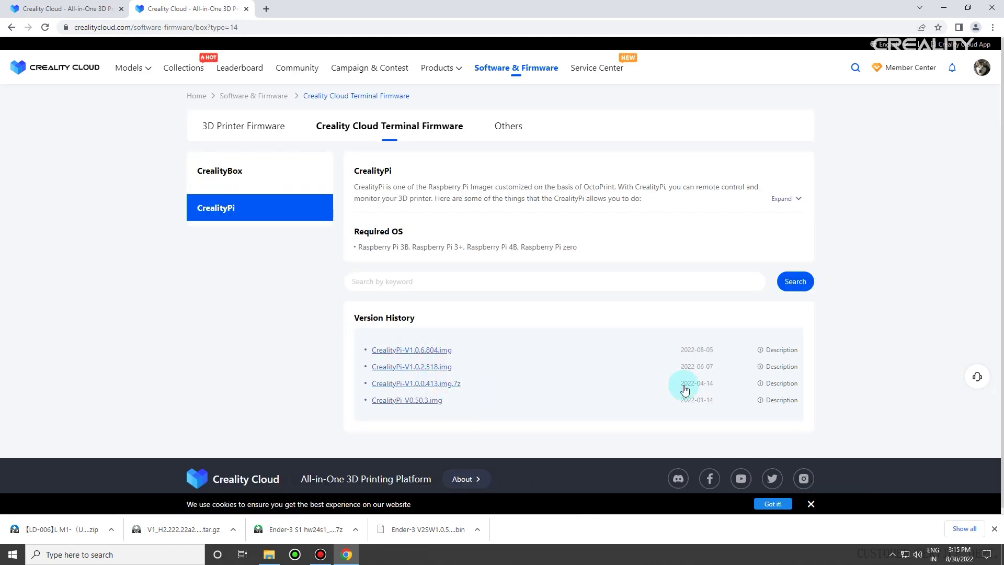
left_click(512, 127)
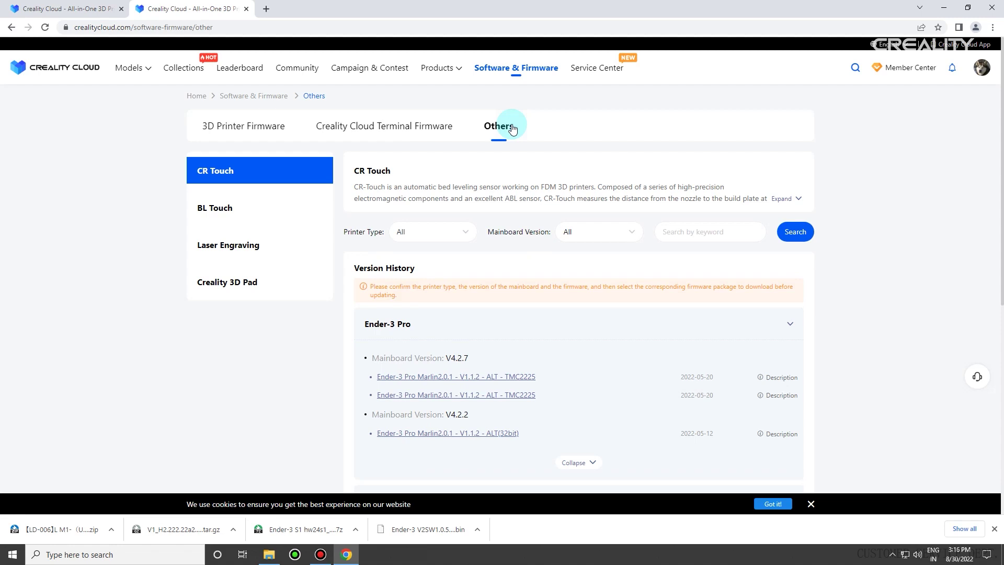
Look through the BL Touch, Laser Engraving and Creality 3D Pad firmware lists
left_click(242, 213)
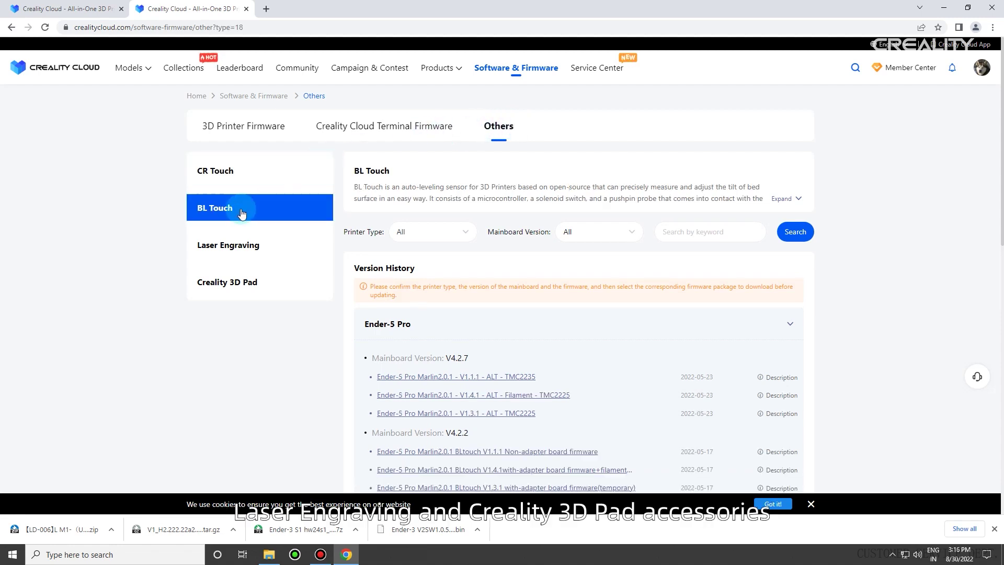
left_click(249, 255)
left_click(265, 283)
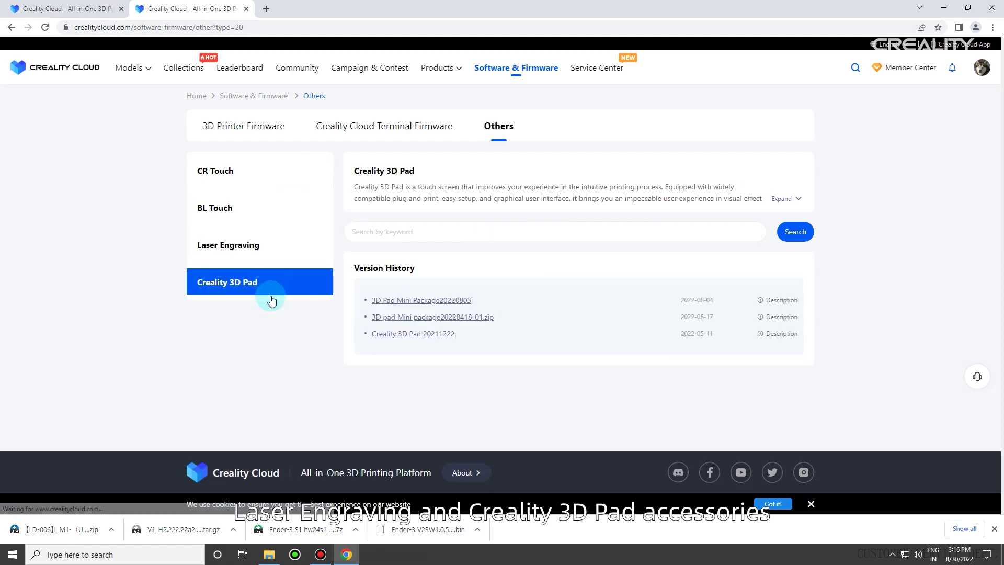
Filter CR Touch firmware to printer type Ender-3 V2 and mainboard version V4.2.2
left_click(292, 179)
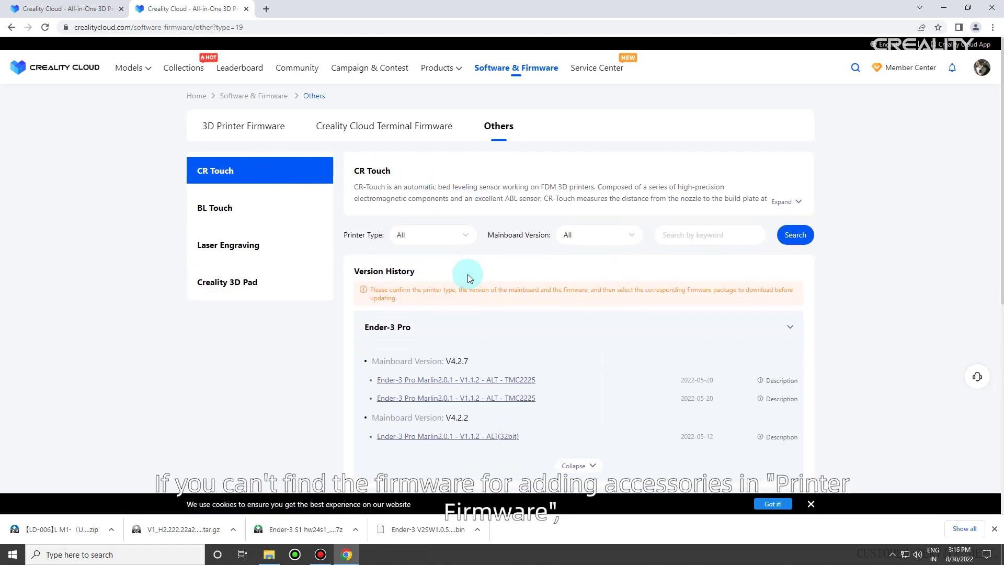
left_click(449, 232)
scroll(450, 293, "down", 2)
left_click(434, 303)
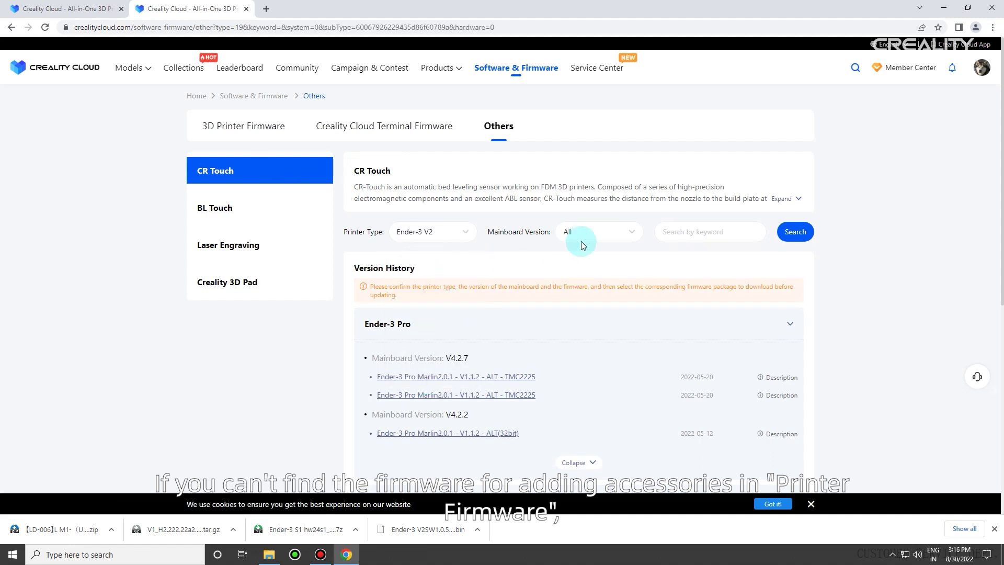
left_click(598, 245)
left_click(576, 274)
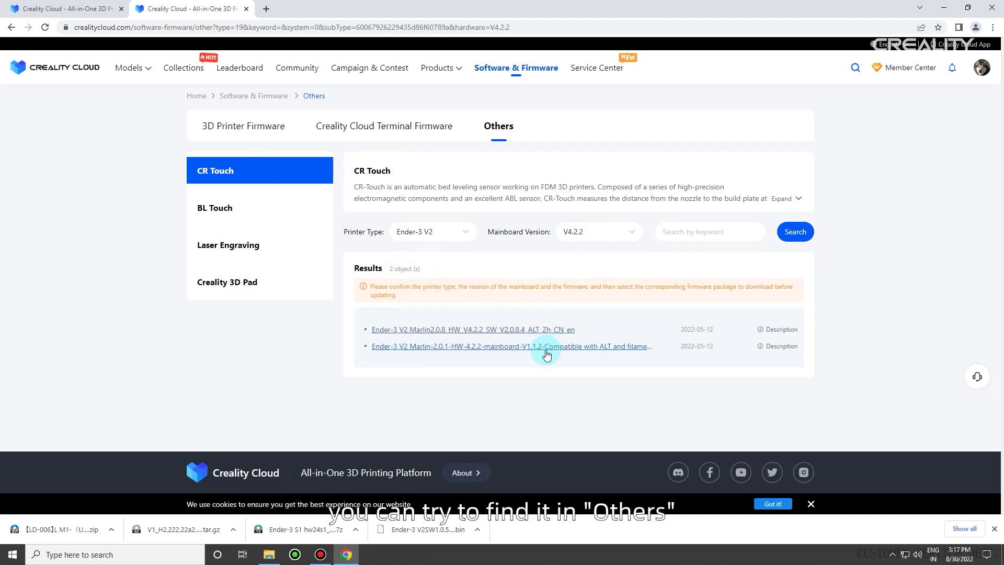
mouse_move(793, 334)
Check BL Touch printer types and Laser Engraving, ending on the Creality 3D Pad packages
left_click(260, 207)
left_click(434, 232)
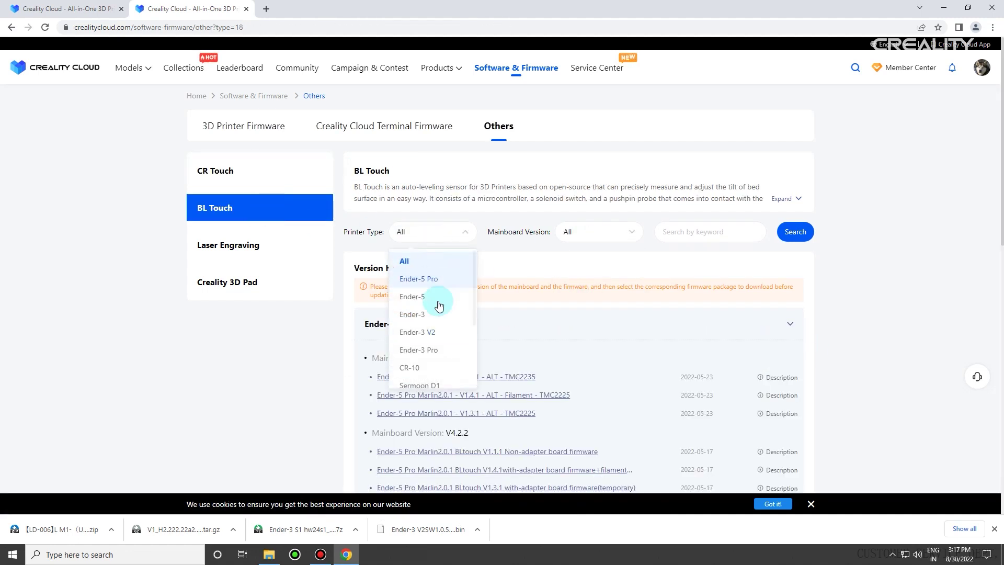
scroll(434, 314, "down", 3)
left_click(285, 250)
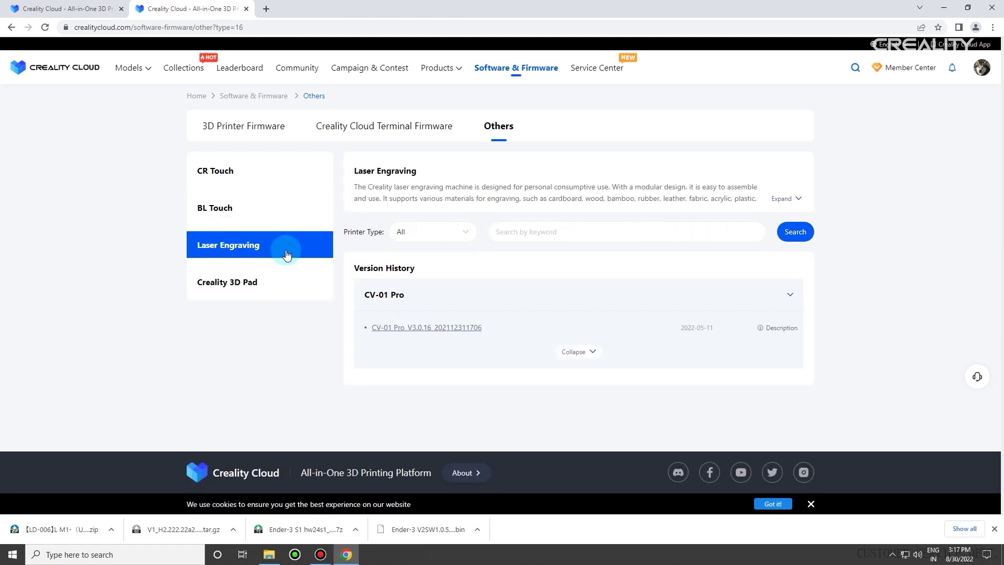
left_click(265, 282)
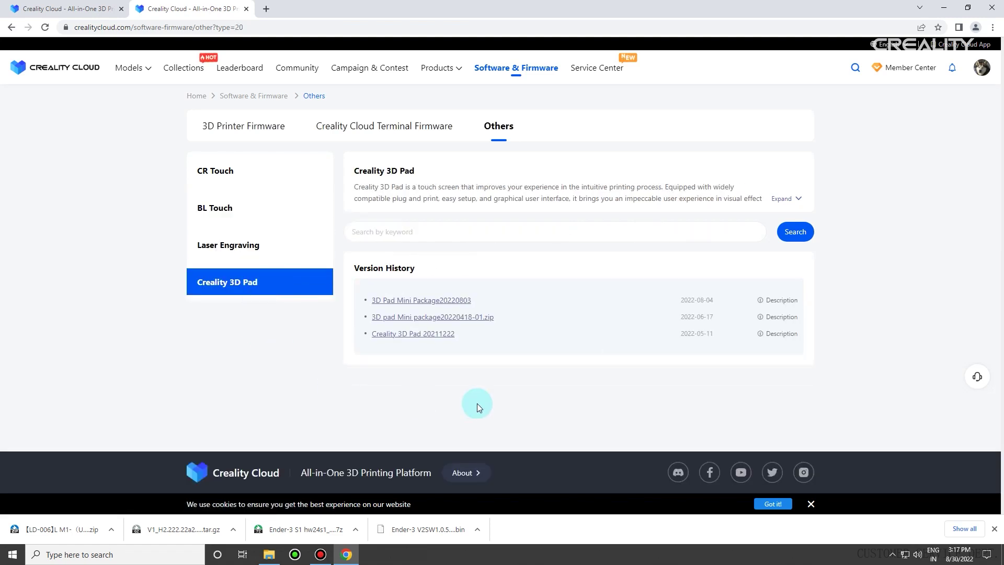
From HALOT Series firmware, play the 'Service tutorial HALOT series flashing firmware' video
left_click(230, 127)
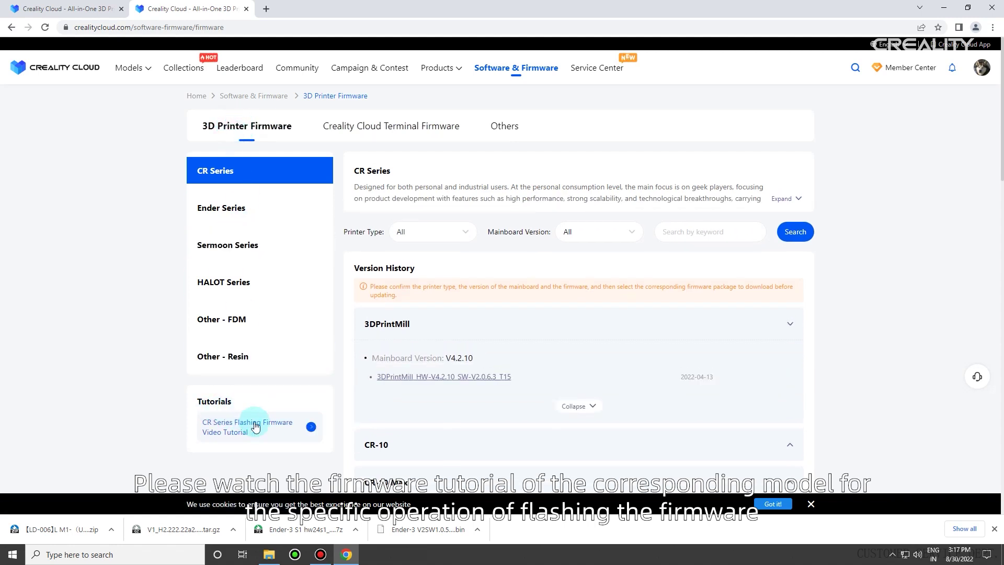
left_click(254, 217)
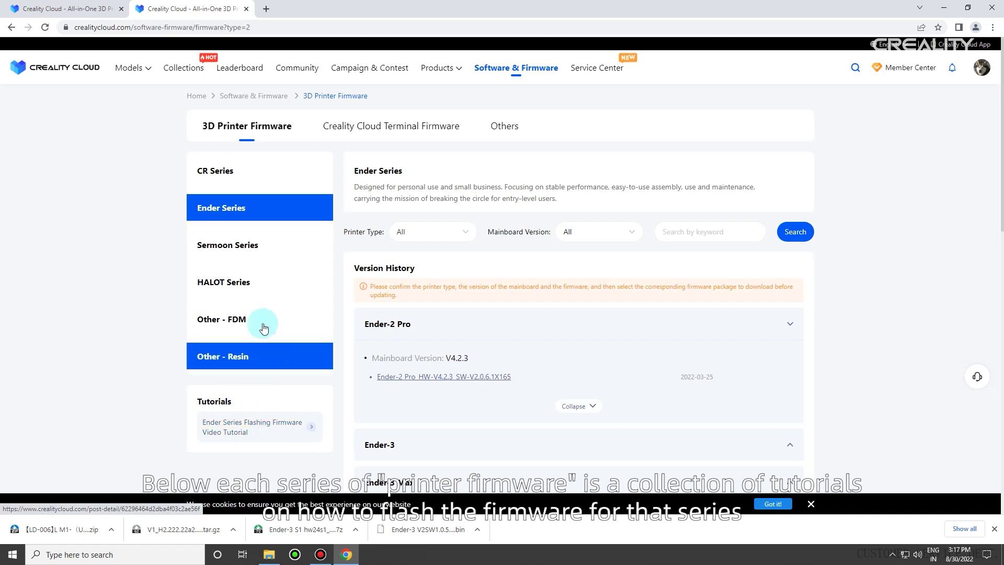
left_click(246, 285)
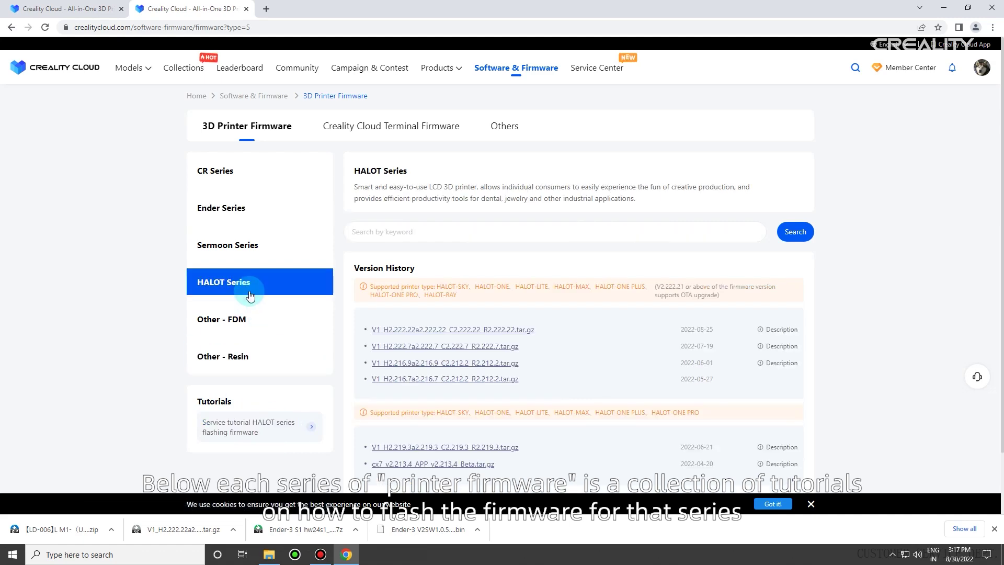
left_click(310, 430)
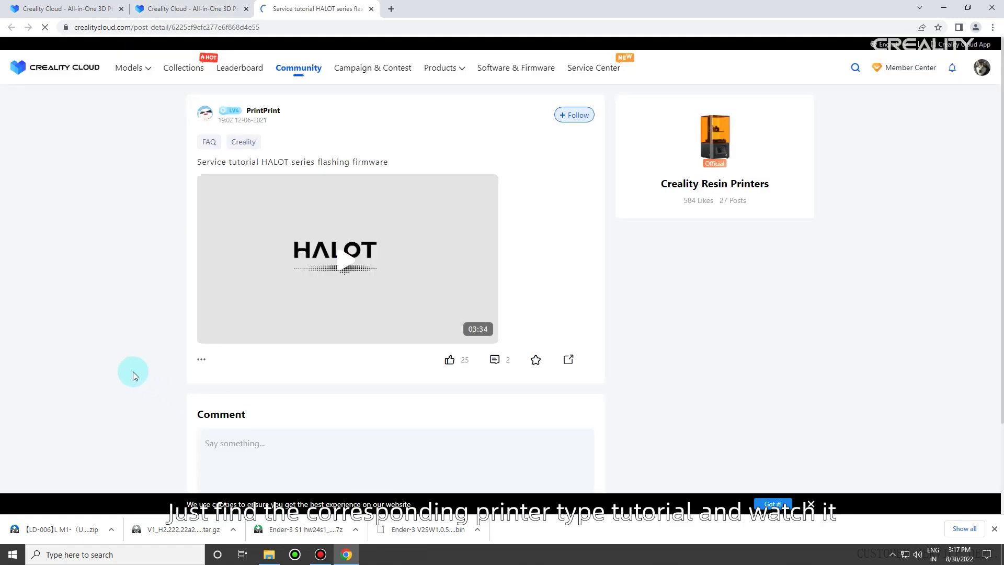
left_click(335, 264)
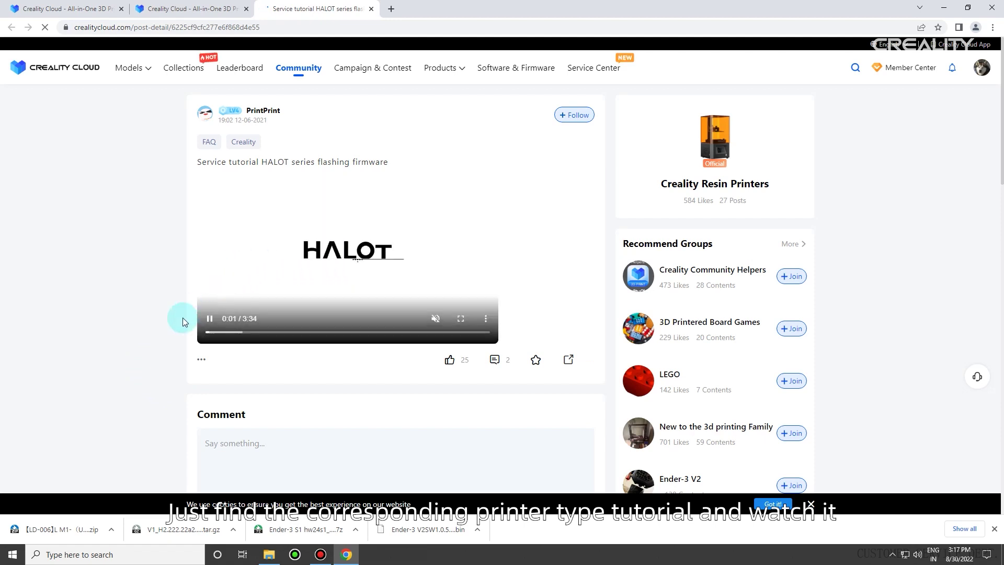